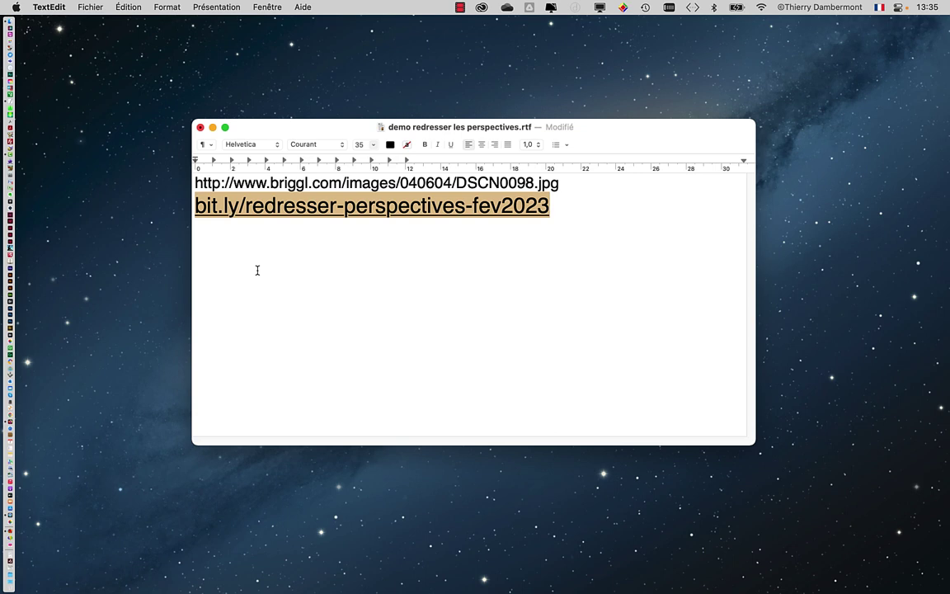
- Reduce the text size of both link lines, bringing the bit.ly link down to 29 points
left_click(247, 244)
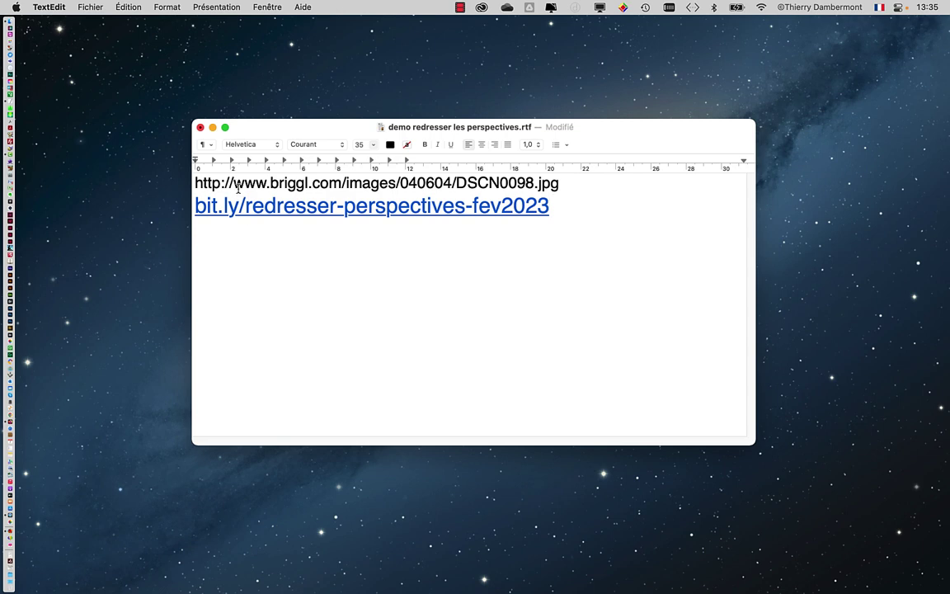
key("super+a")
key("super+minus")
key("super+minus")
key("super+minus")
key("super+minus")
key("super+minus")
key("super+minus")
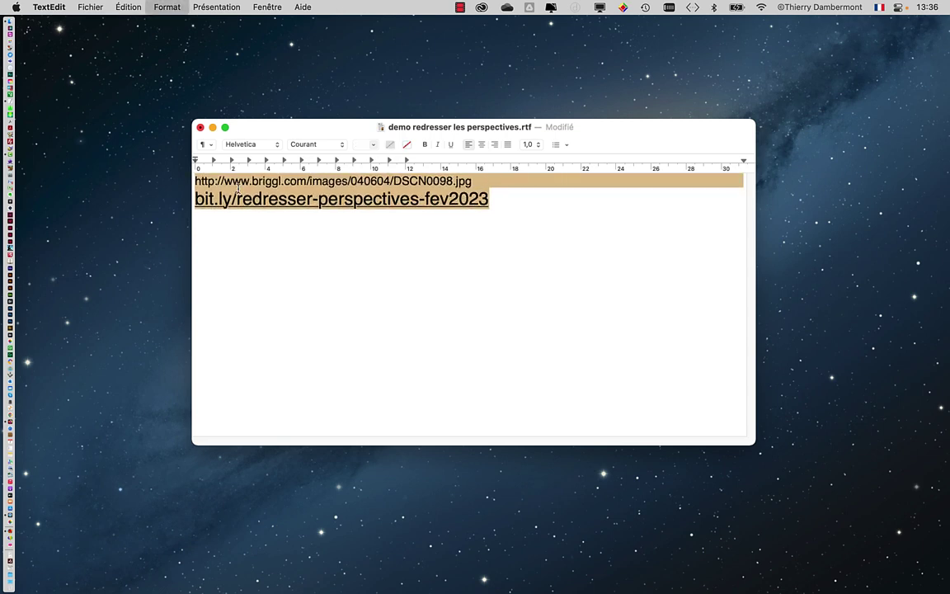
left_click(370, 218)
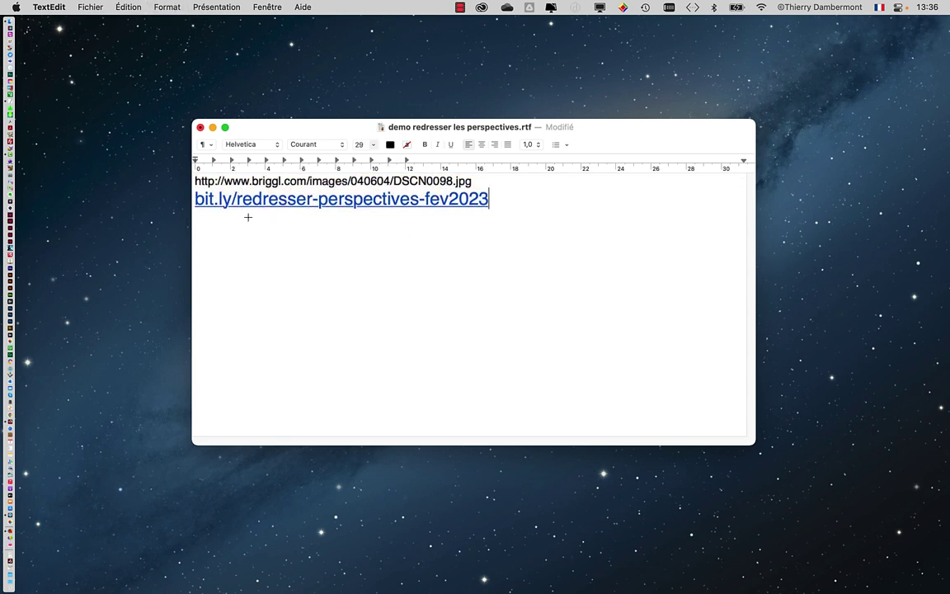
- Shrink both link lines further until the bit.ly link is 22 points
key("super+a")
key("super+minus")
key("super+minus")
key("super+minus")
key("super+minus")
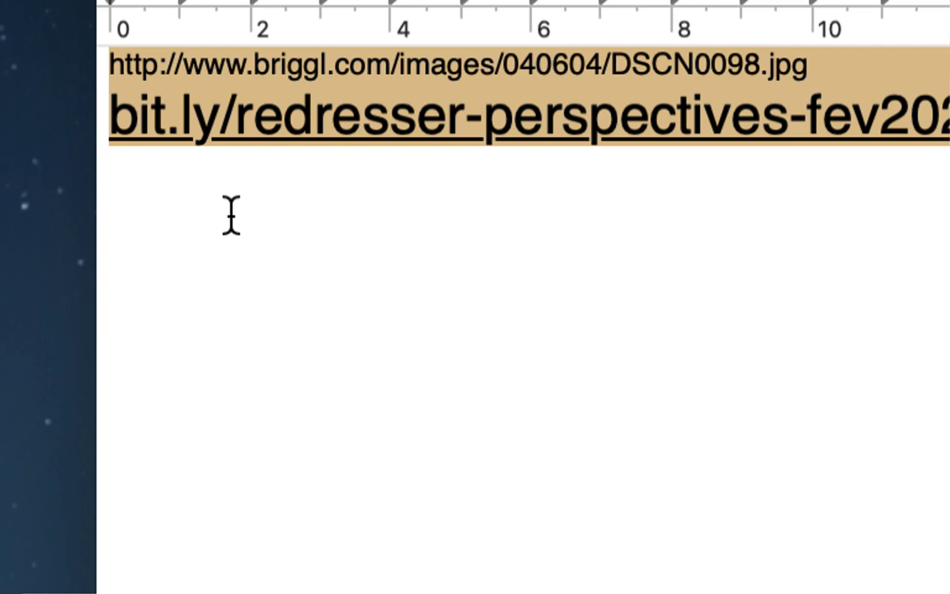
left_click(306, 201)
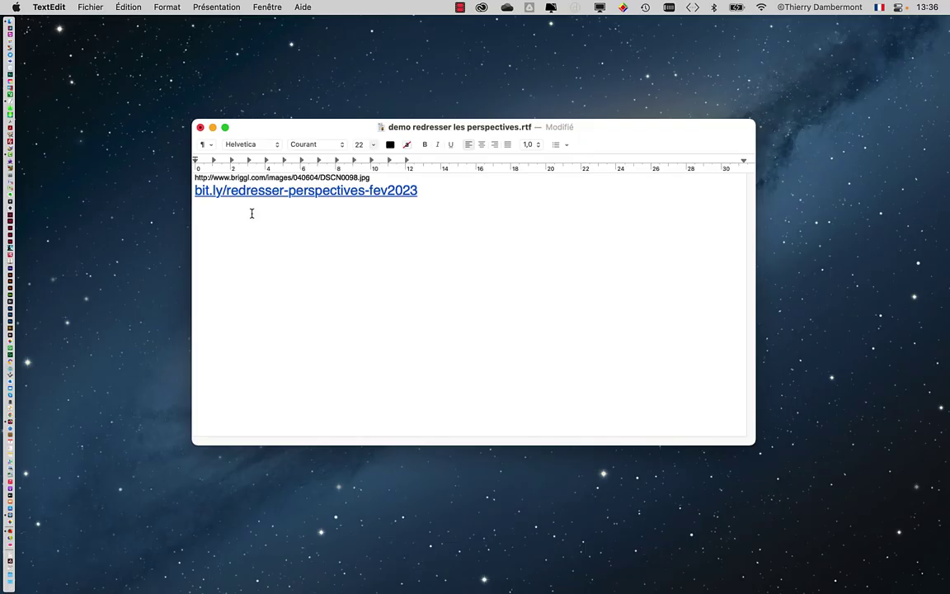
- Move the "demo redresser les perspectives.rtf" window to the lower-right area of the desktop
key("super+Tab")
key("super+Tab")
key("super+Tab")
key("super+Tab")
key("super+Tab")
key("super+Tab")
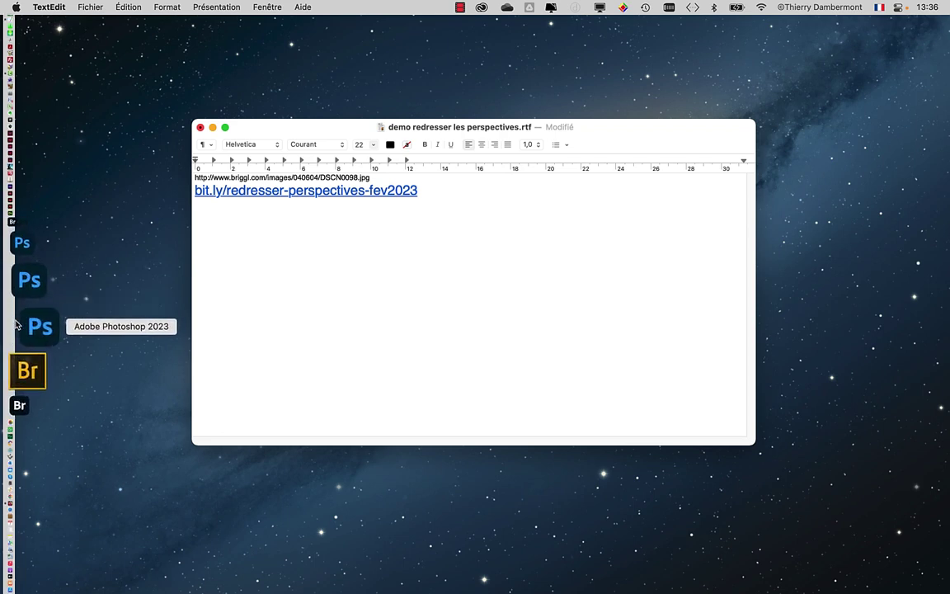
key("super+Tab")
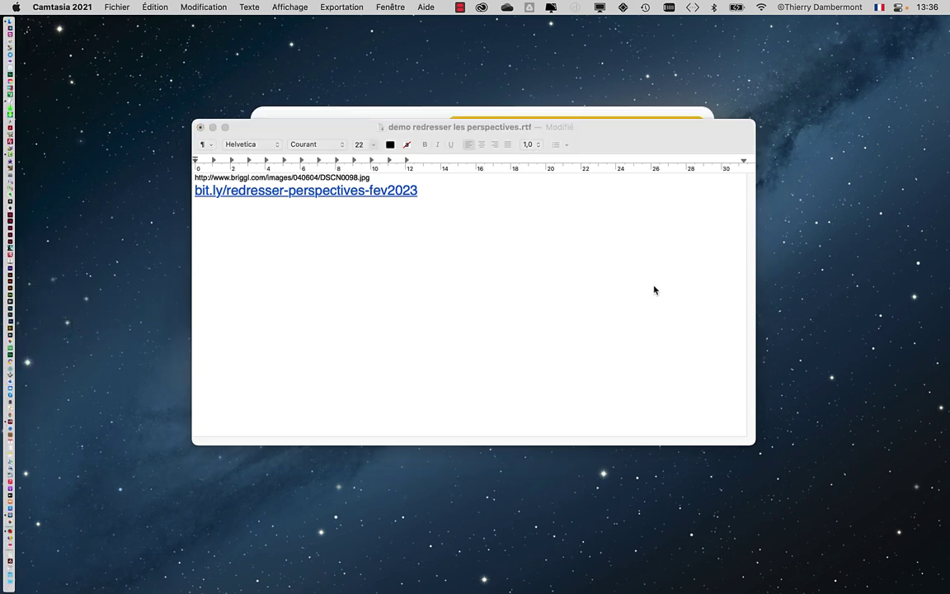
left_click_drag(309, 130, 536, 452)
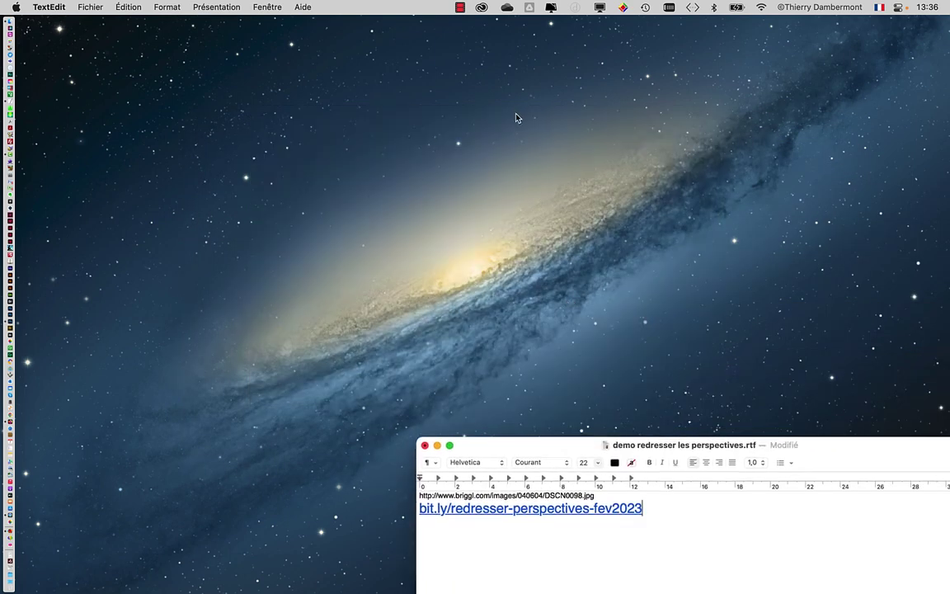
key("super+Tab")
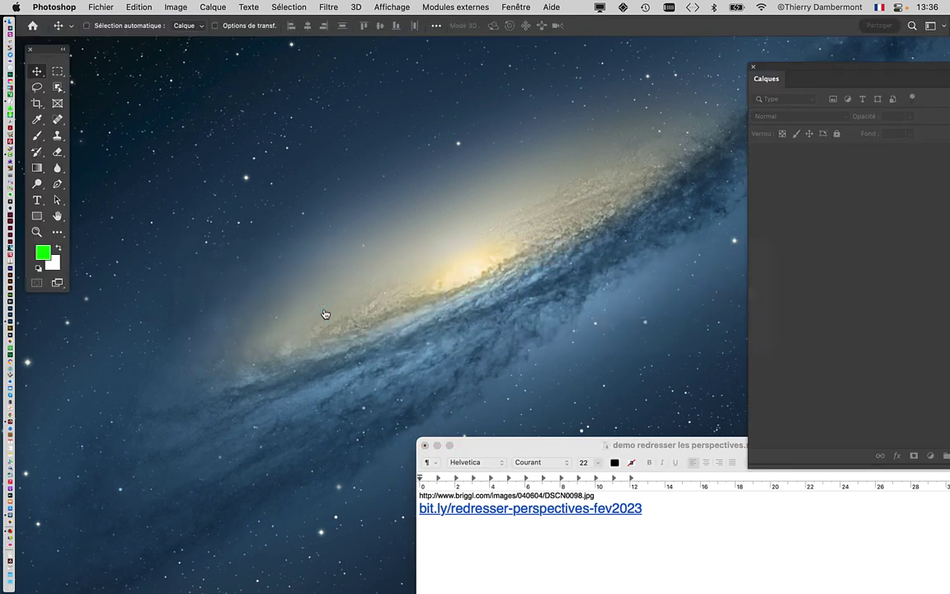
left_click(139, 8)
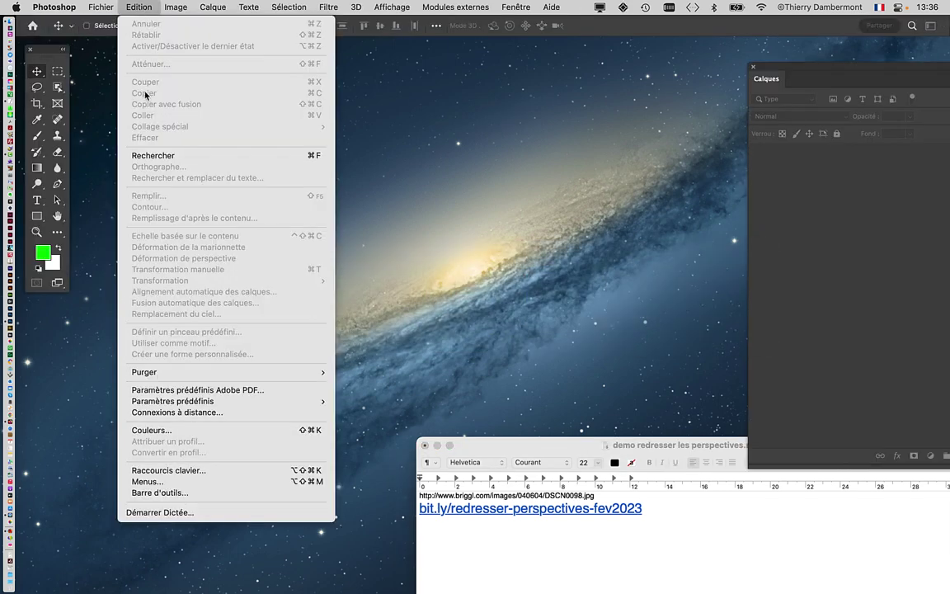
left_click(661, 531)
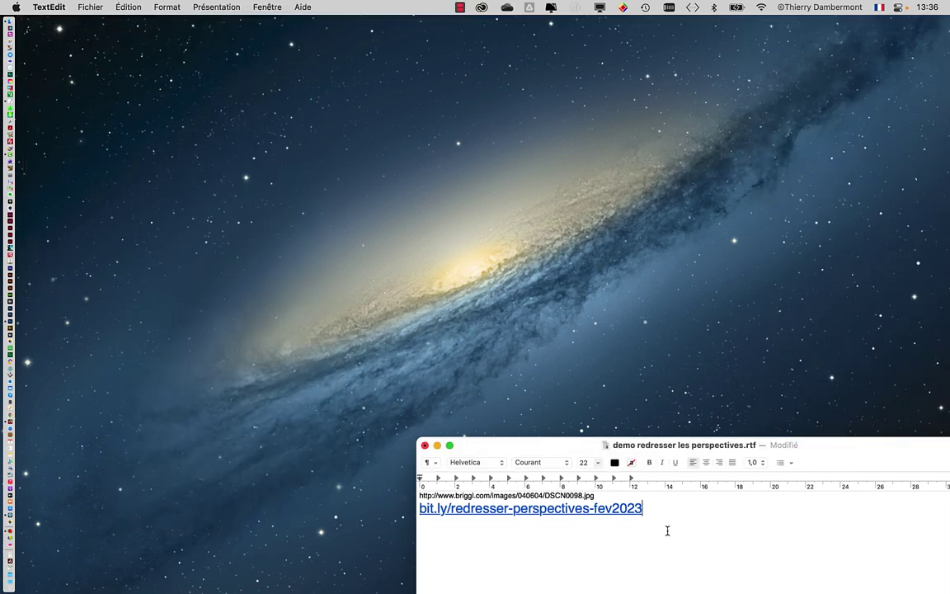
- Open the bit.ly link and save the street photo as DSCN0098.jpg in the 04 docs JOUR 2 APRES-MIDI folder, then minimize the browser
left_click(608, 509)
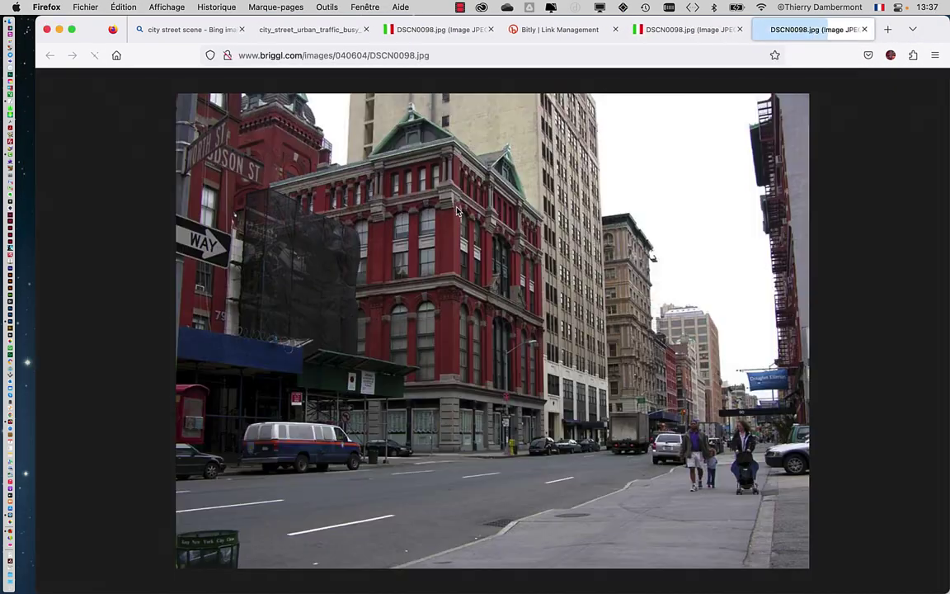
right_click(457, 212)
left_click(524, 224)
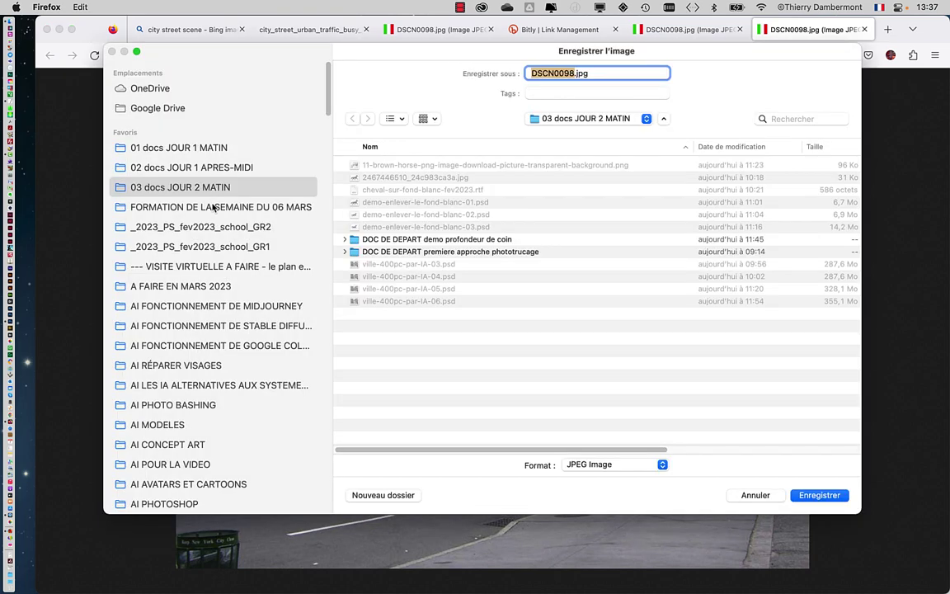
left_click(169, 211)
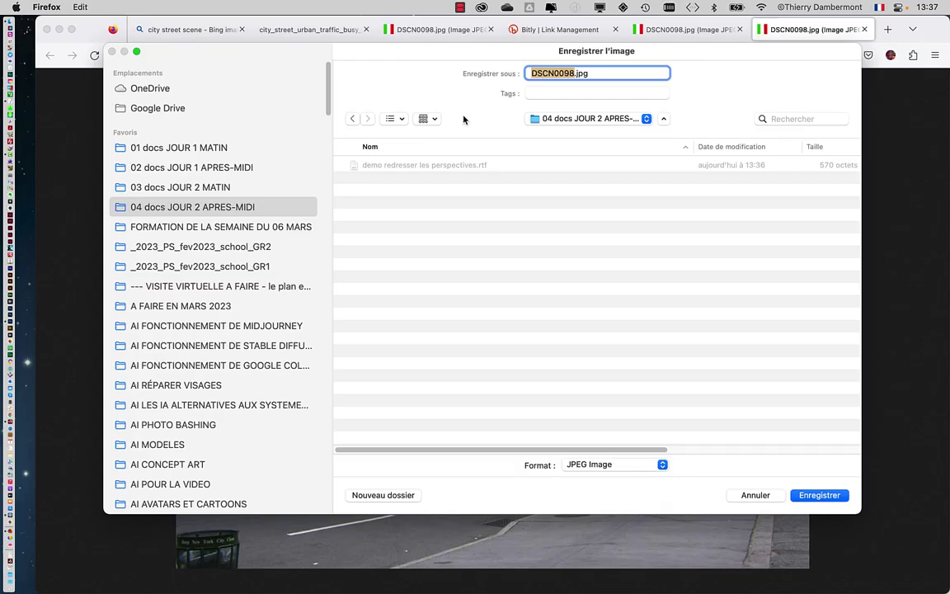
left_click(819, 495)
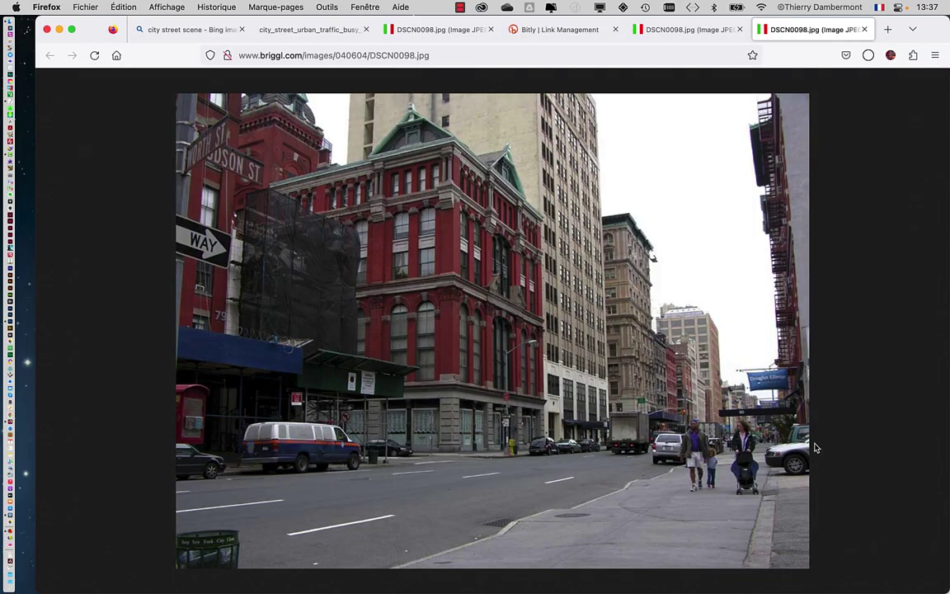
left_click(60, 28)
- Switch to Photoshop, open DSCN0098.jpg from 04 docs JOUR 2 APRES-MIDI, and fit it on screen in full-screen mode
key("super+Tab")
key("super+Tab")
key("super+Tab")
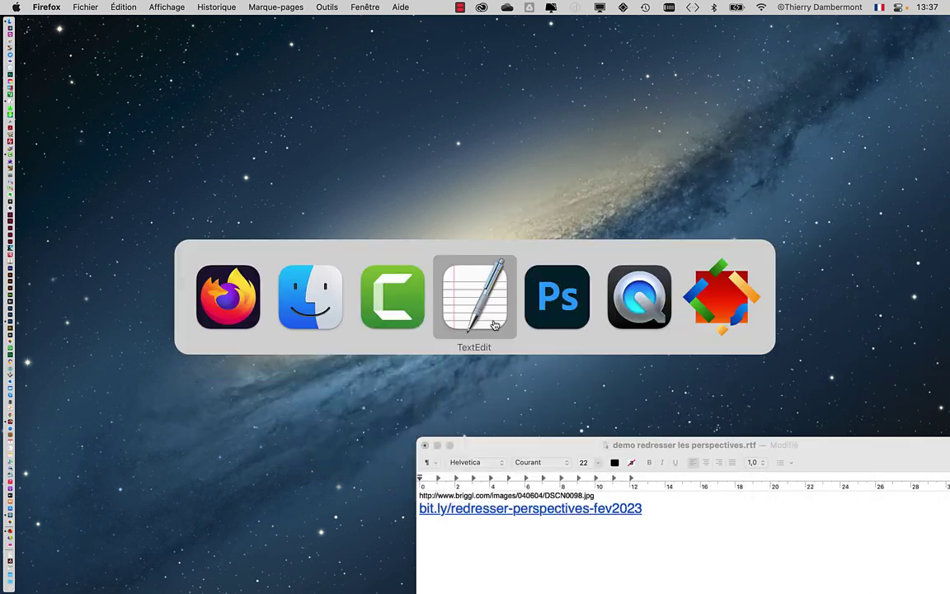
key("super+Tab")
left_click(99, 7)
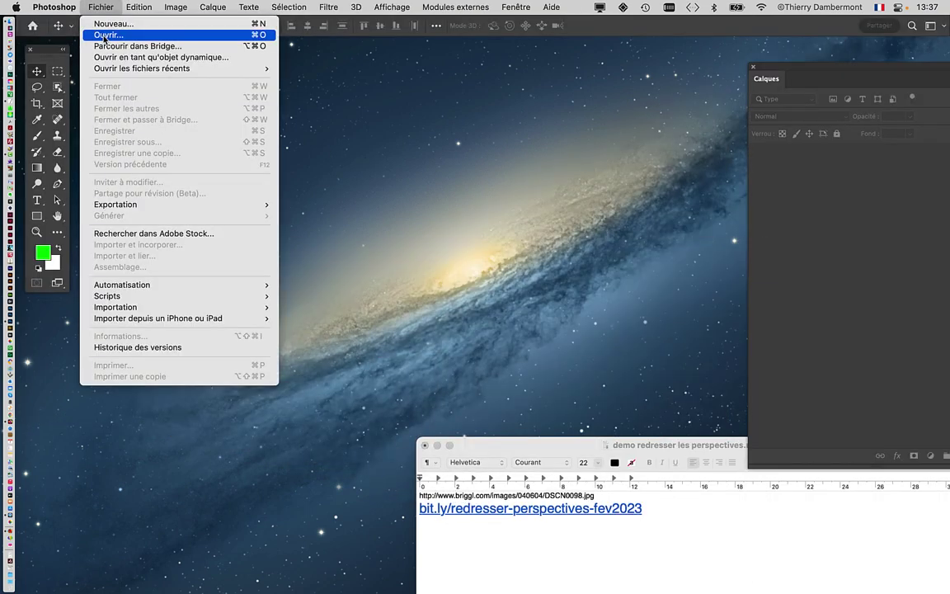
left_click(99, 33)
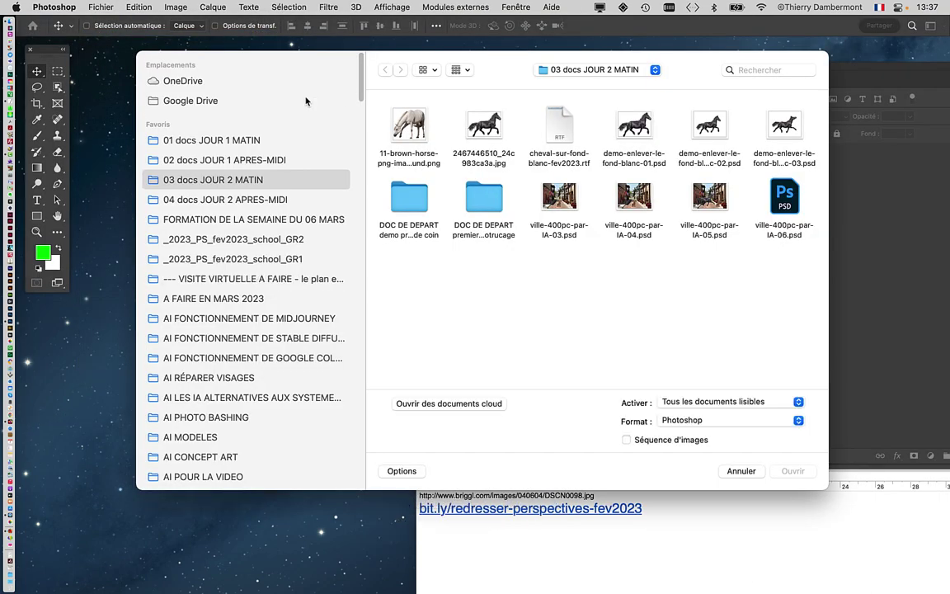
left_click(285, 203)
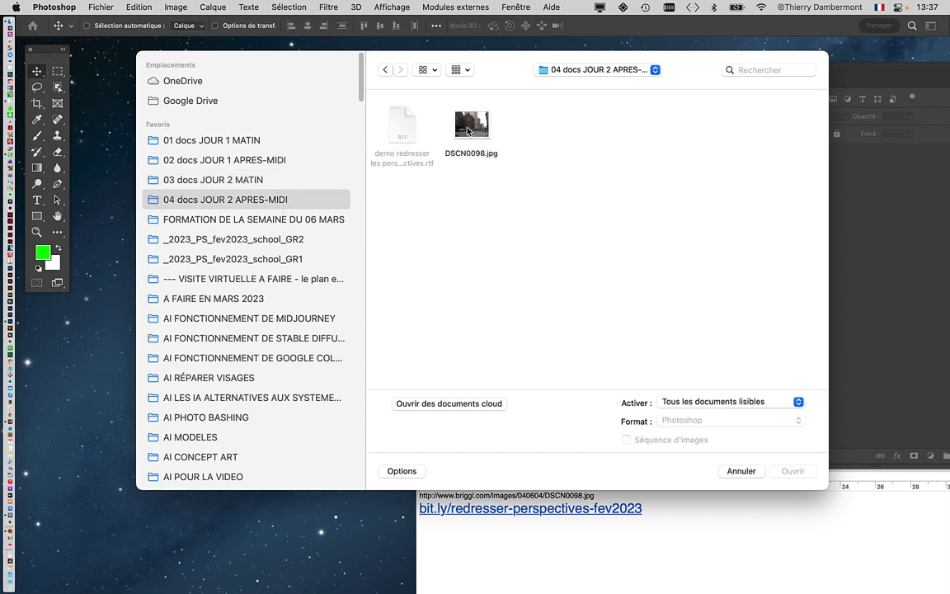
left_click(794, 471)
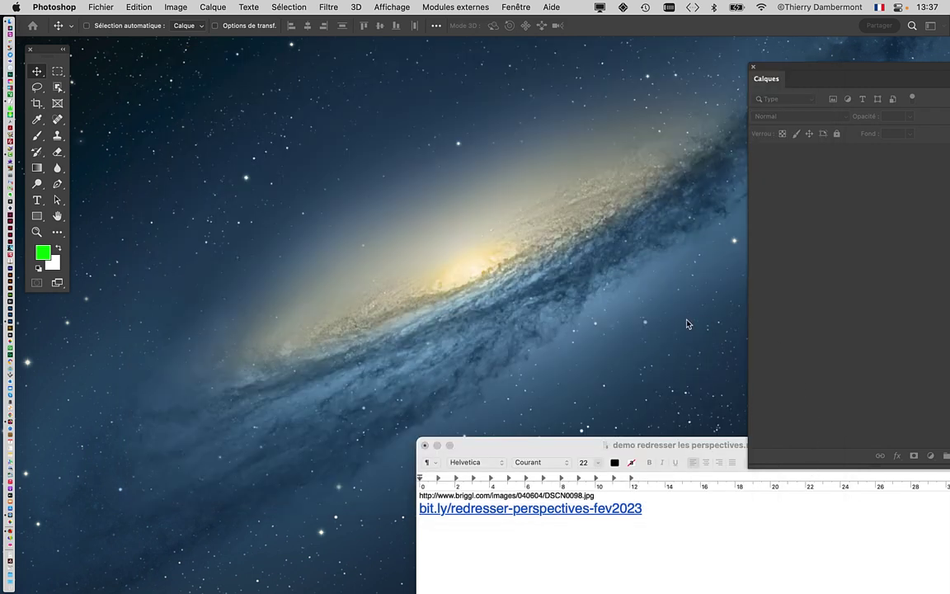
key("f")
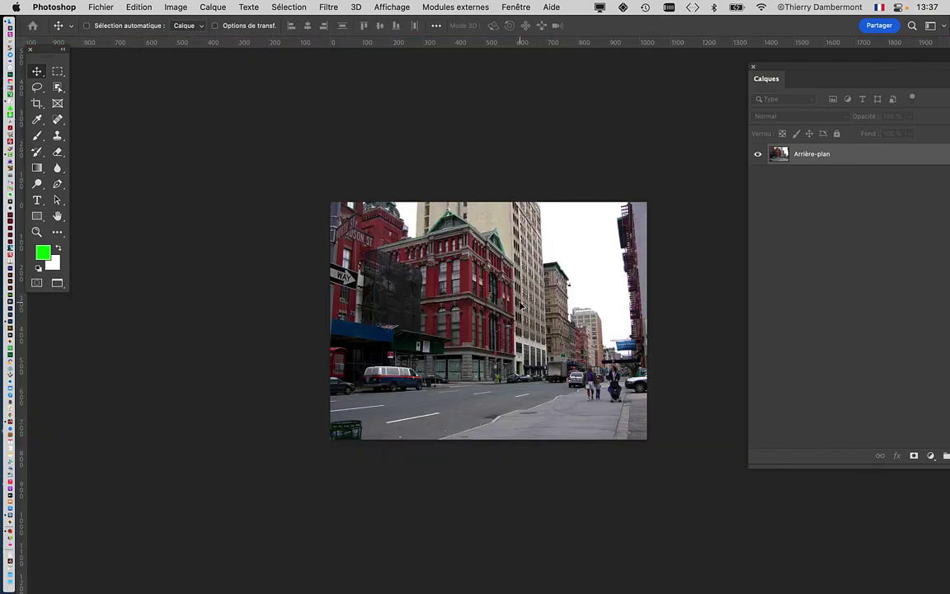
key("super+0")
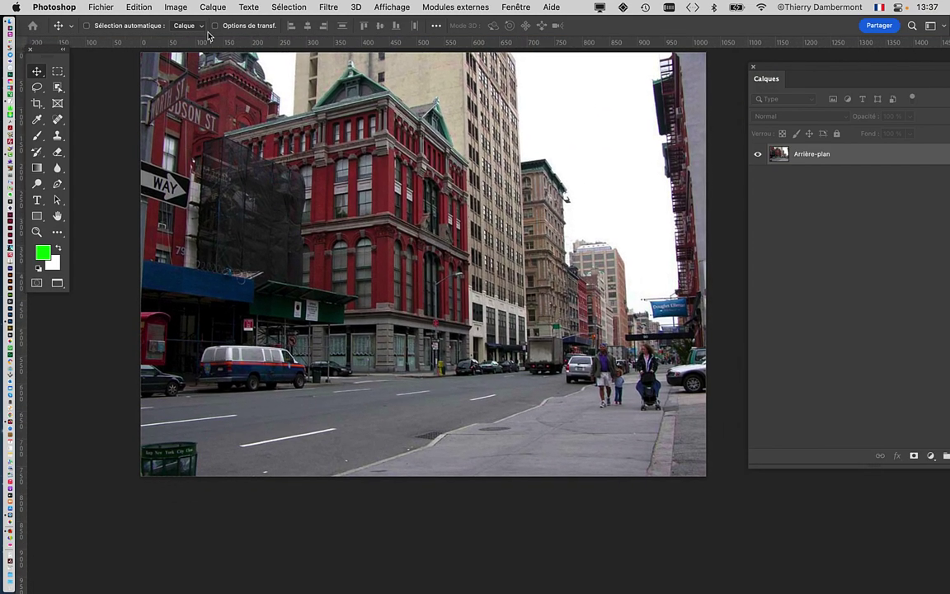
- Check the photo's pixel dimensions and resolution in Image Size without changing them
left_click(181, 10)
left_click(203, 100)
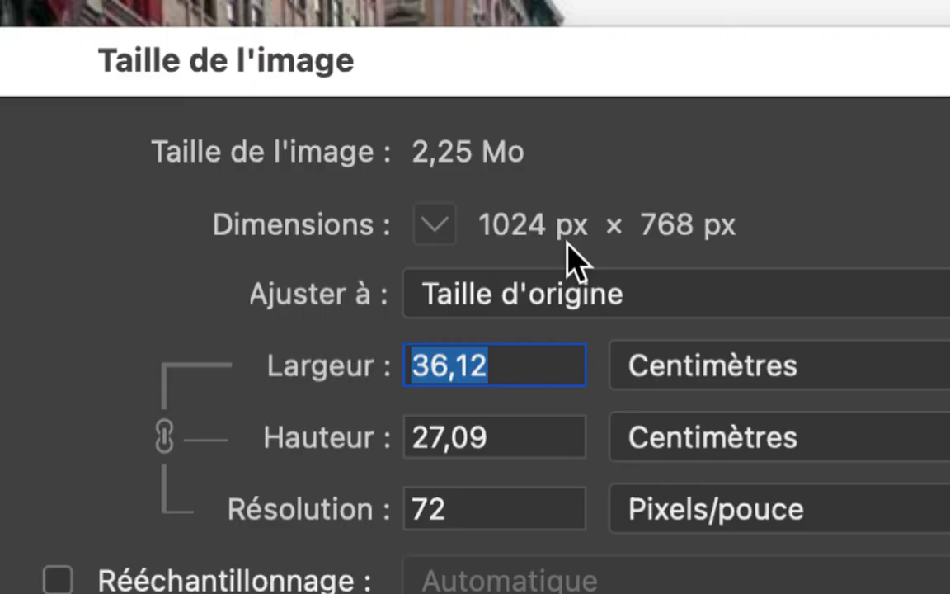
key("alt")
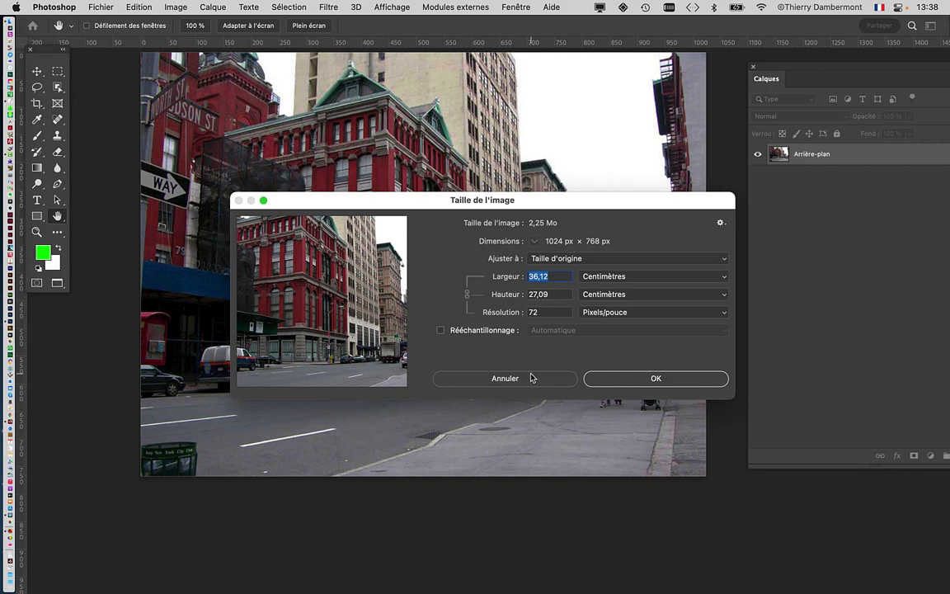
left_click(530, 377)
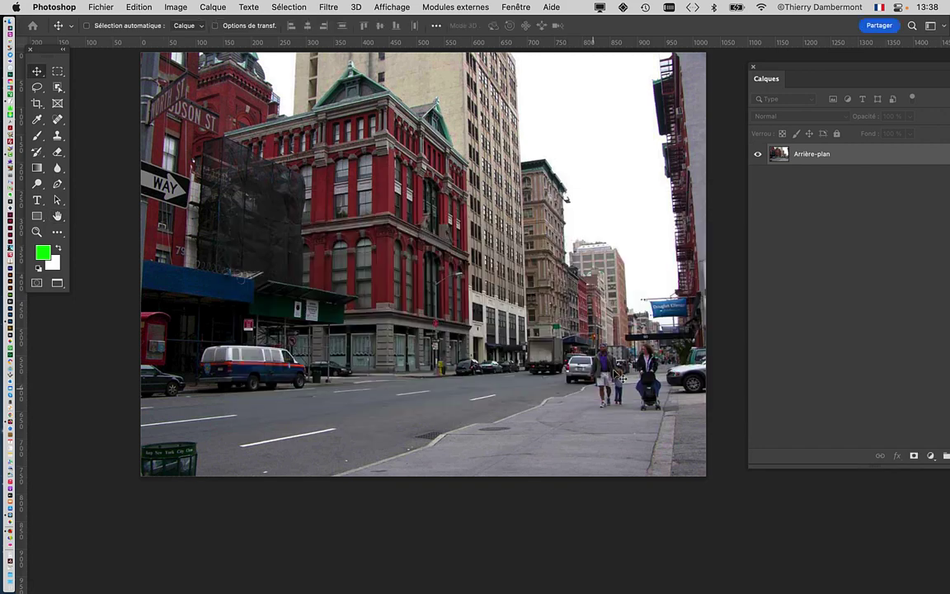
left_click(174, 6)
left_click(197, 100)
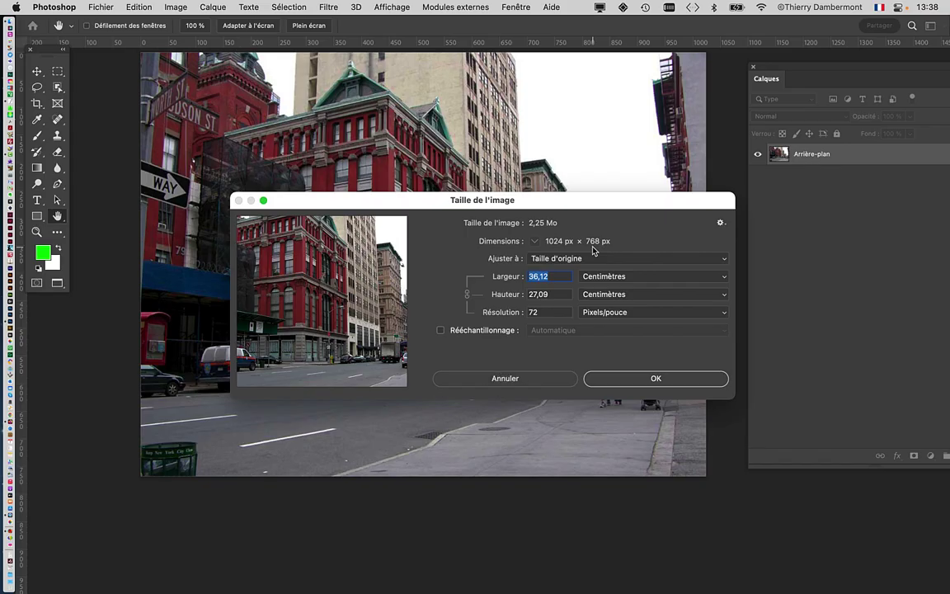
key("alt")
left_click(505, 379)
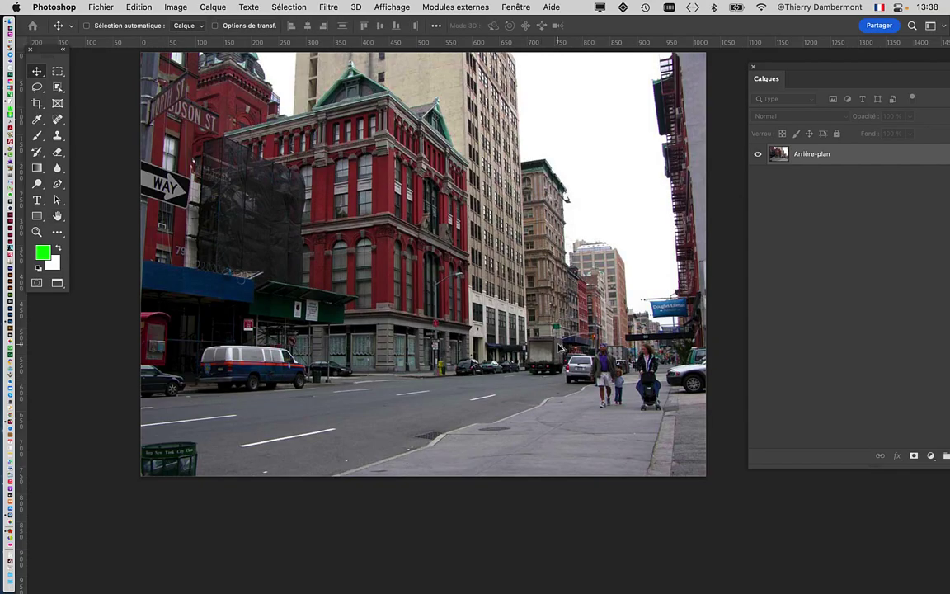
- Examine the pixel detail of the pedestrians and parked vehicles at high magnification, then return to a wider view of the street
scroll(583, 375, "up", 5)
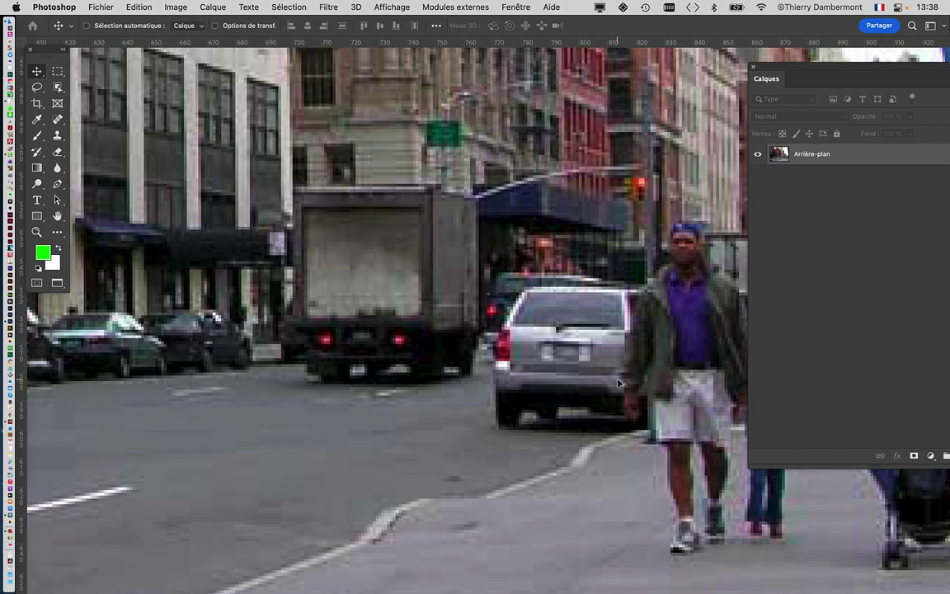
left_click_drag(583, 375, 422, 302)
scroll(423, 302, "up", 3)
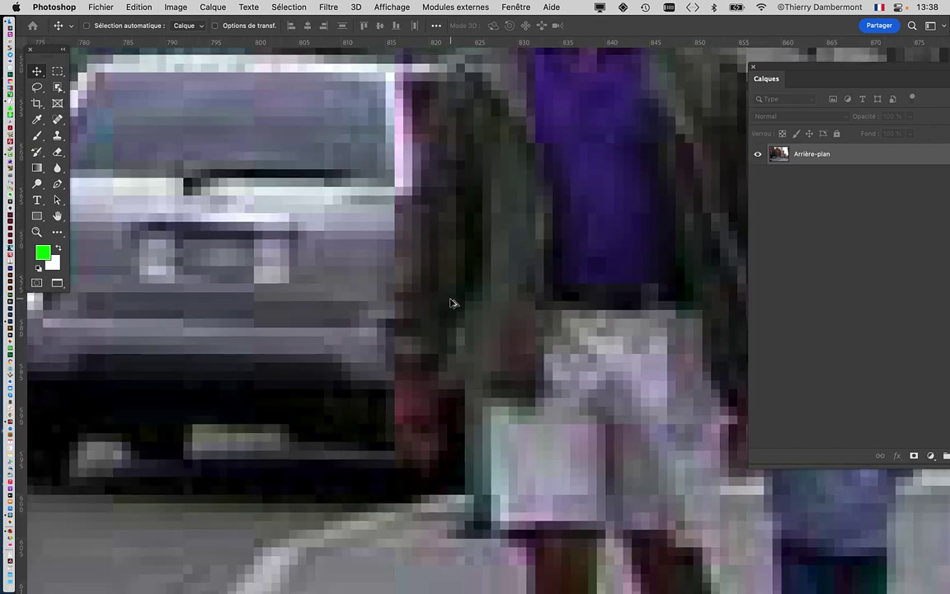
scroll(452, 305, "down", 2)
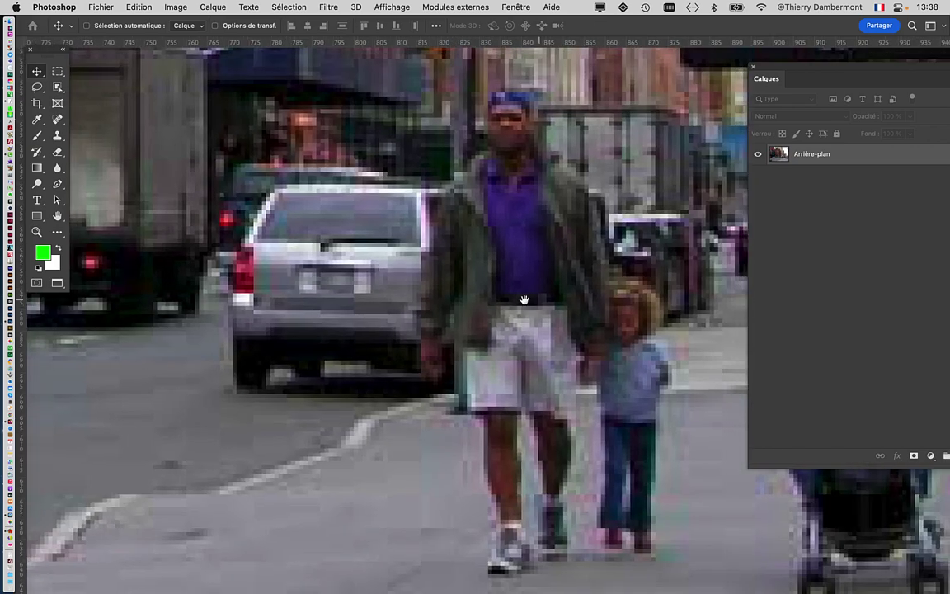
left_click_drag(523, 297, 355, 249)
scroll(470, 409, "down", 5)
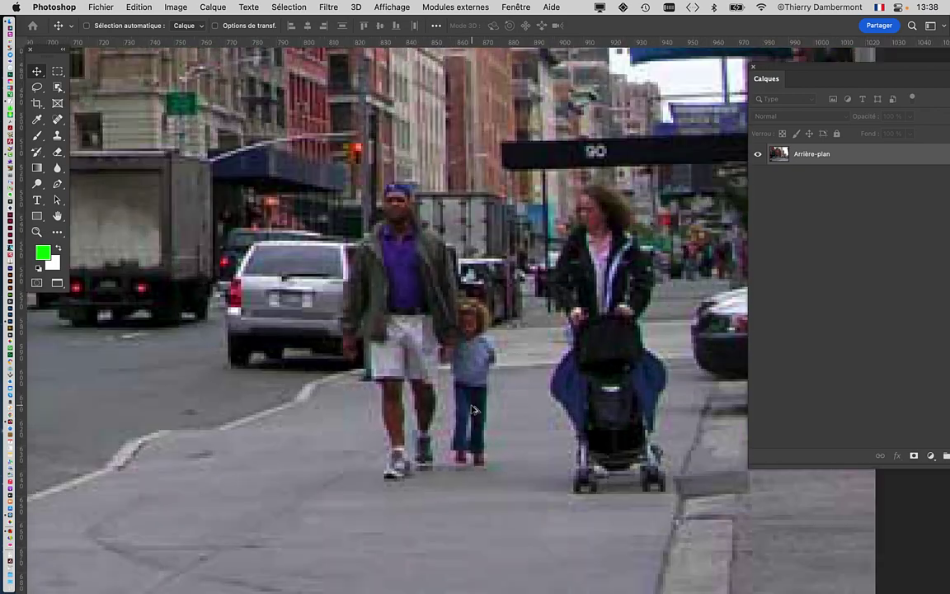
scroll(334, 387, "down", 2)
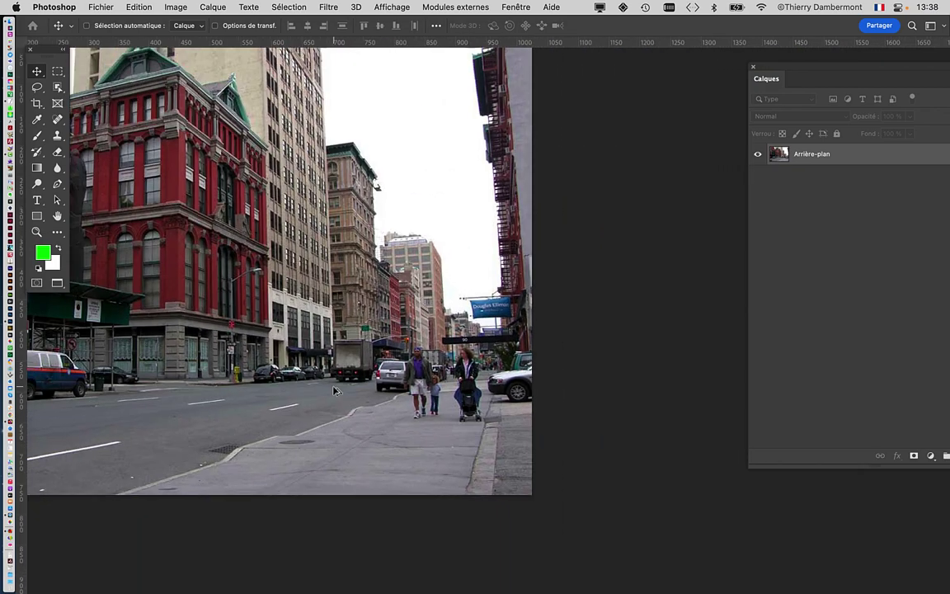
scroll(333, 388, "up", 2)
scroll(459, 385, "down", 1)
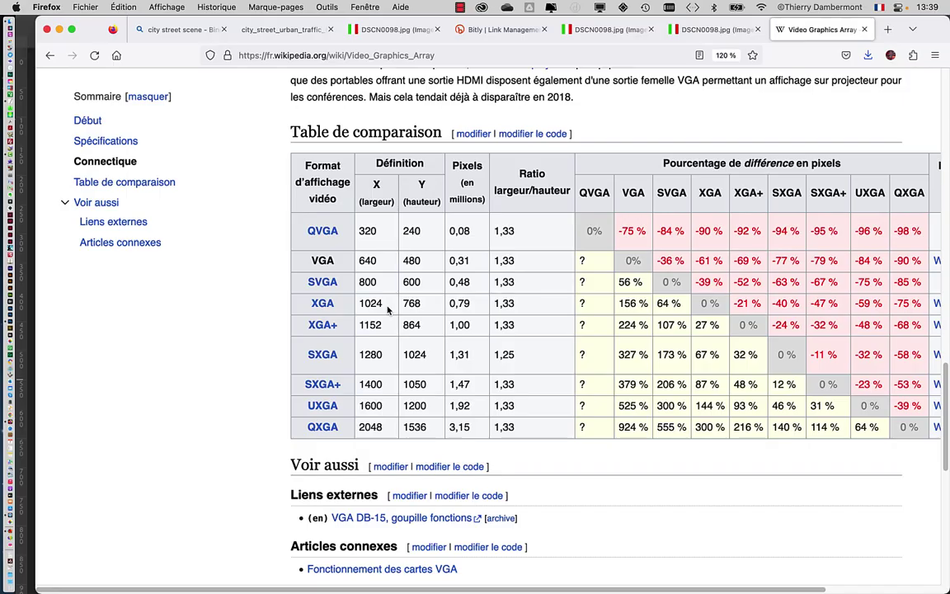
- Return to the beginning of the Wikipedia article in Firefox and highlight its title, Video Graphics Array
scroll(368, 307, "up", 15)
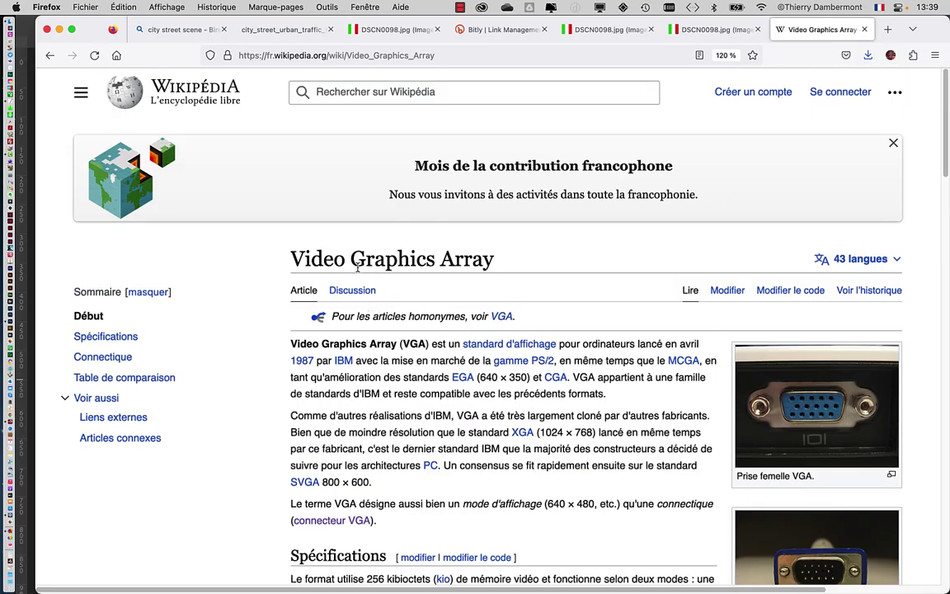
left_click_drag(291, 258, 516, 258)
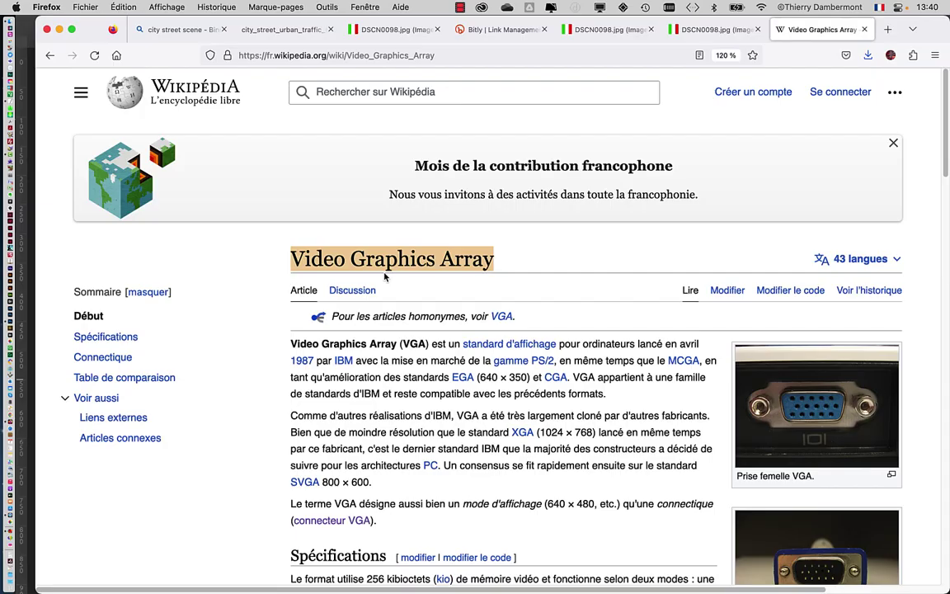
- Switch back to the street photo in Photoshop and shrink the Calques panel, placing it over the photo's upper-right area
left_click(58, 30)
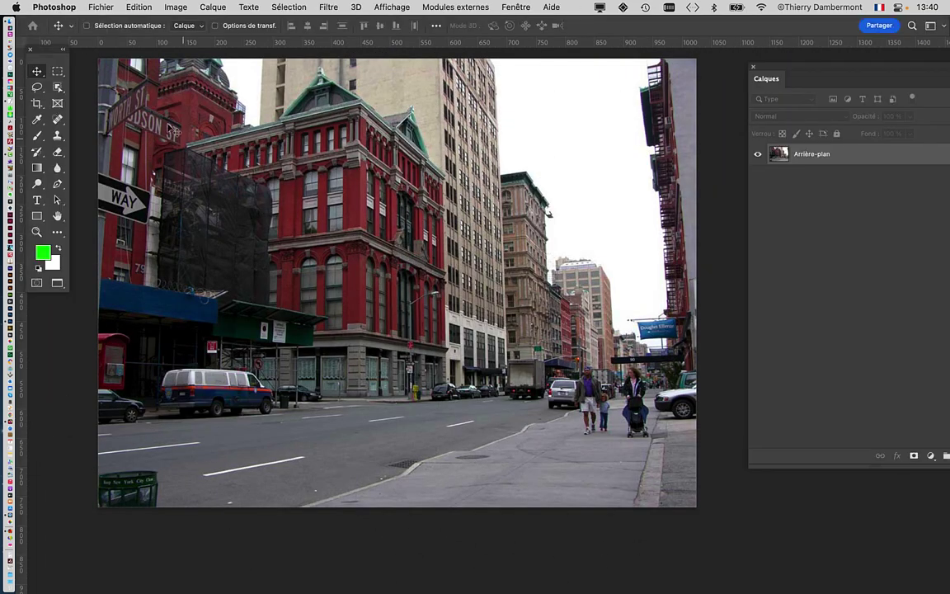
left_click(142, 5)
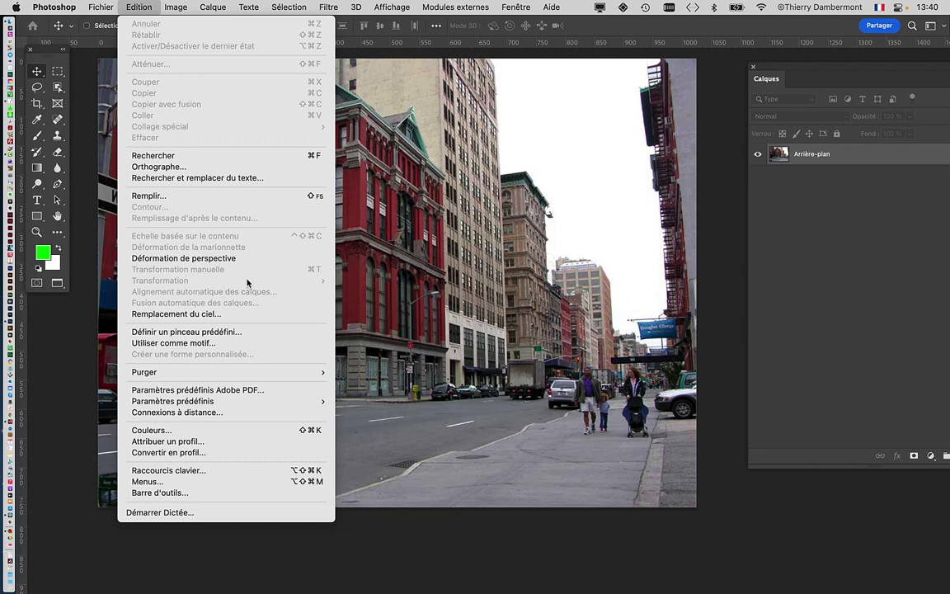
left_click(587, 72)
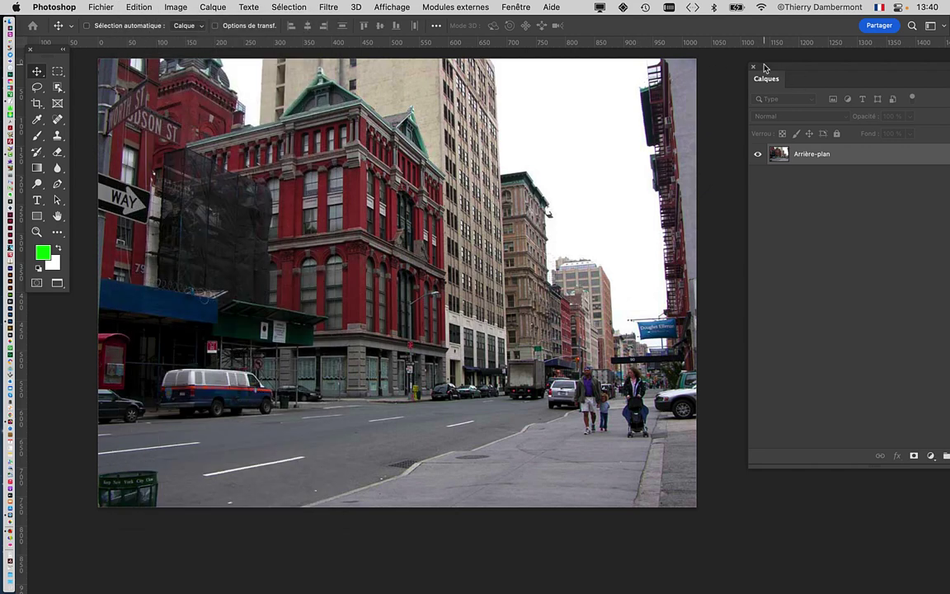
left_click_drag(754, 70, 521, 86)
left_click_drag(770, 483, 731, 293)
left_click_drag(613, 90, 713, 117)
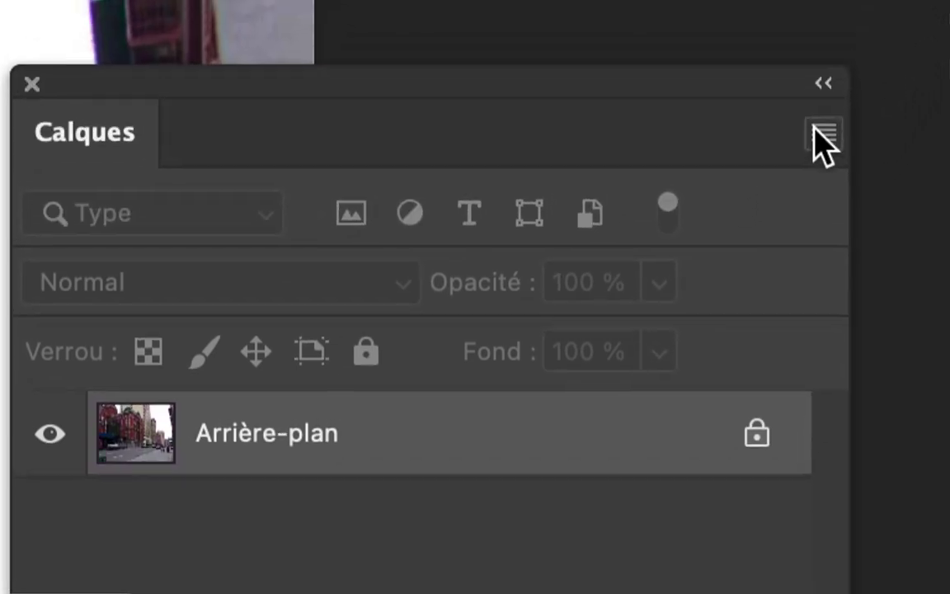
- Set the layer thumbnails in the Calques panel to the largest size, keeping Document entier as their content
left_click(823, 136)
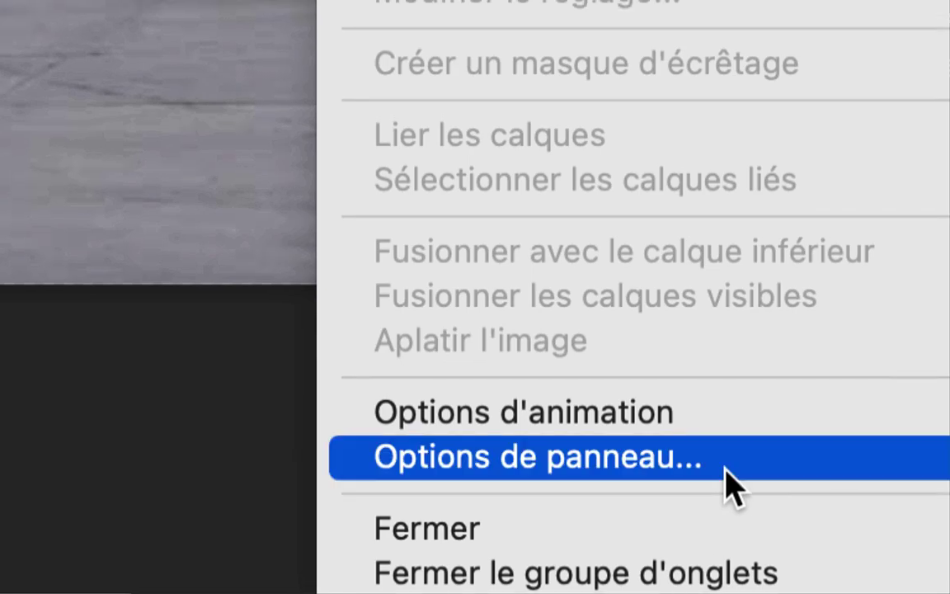
left_click(725, 486)
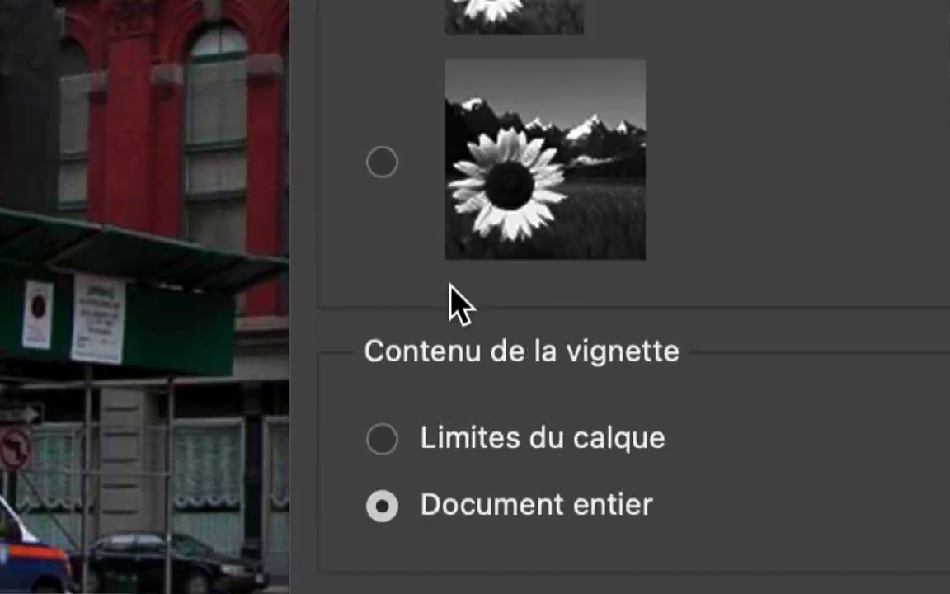
left_click(467, 275)
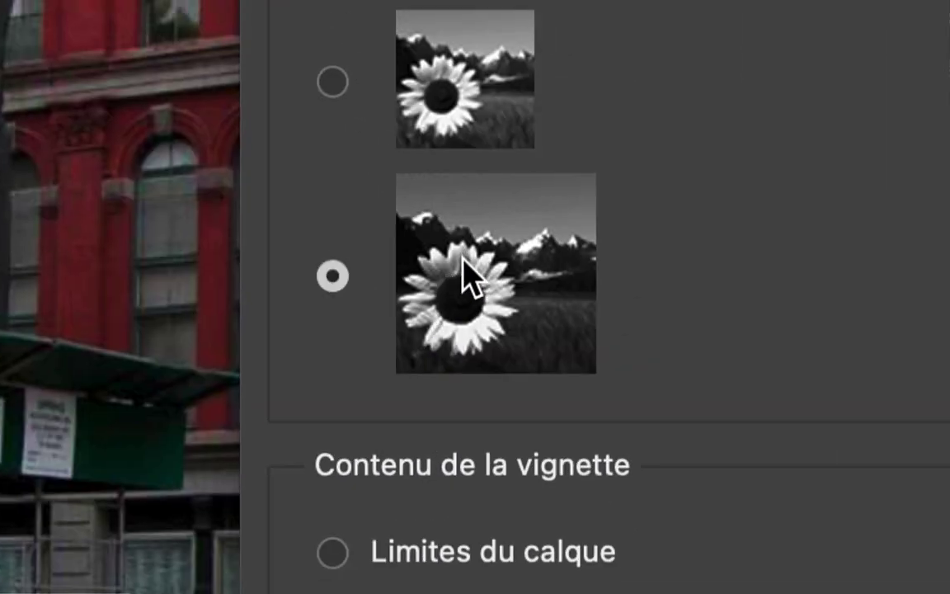
left_click(647, 169)
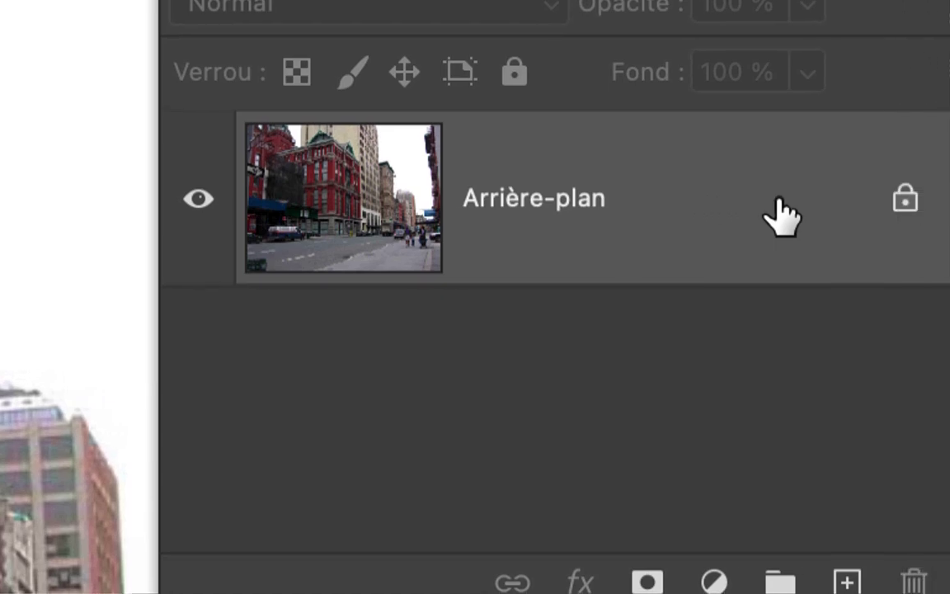
- Convert the Arrière-plan background into an editable layer with the default settings, and move the Calques panel off the photo
double_click(779, 199)
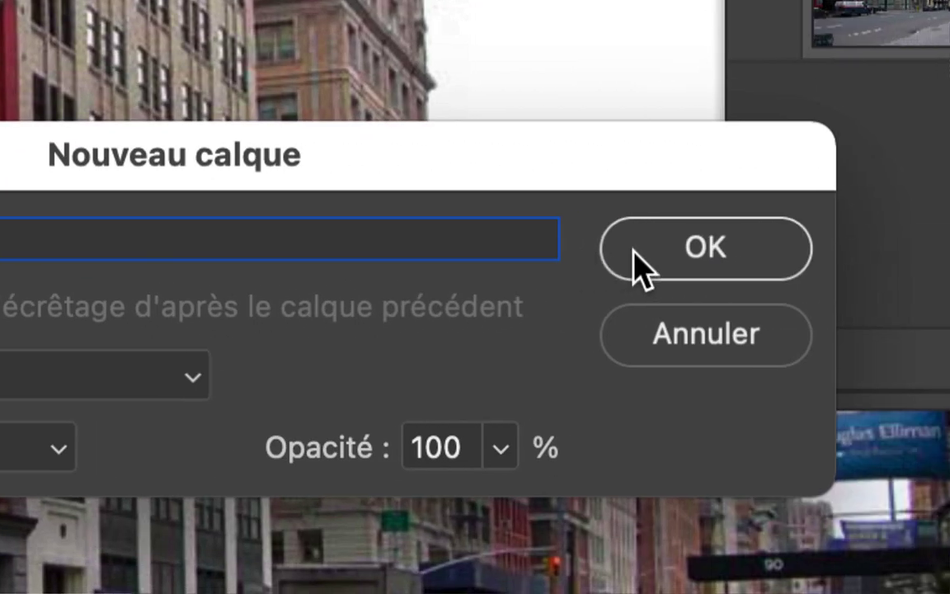
left_click(742, 307)
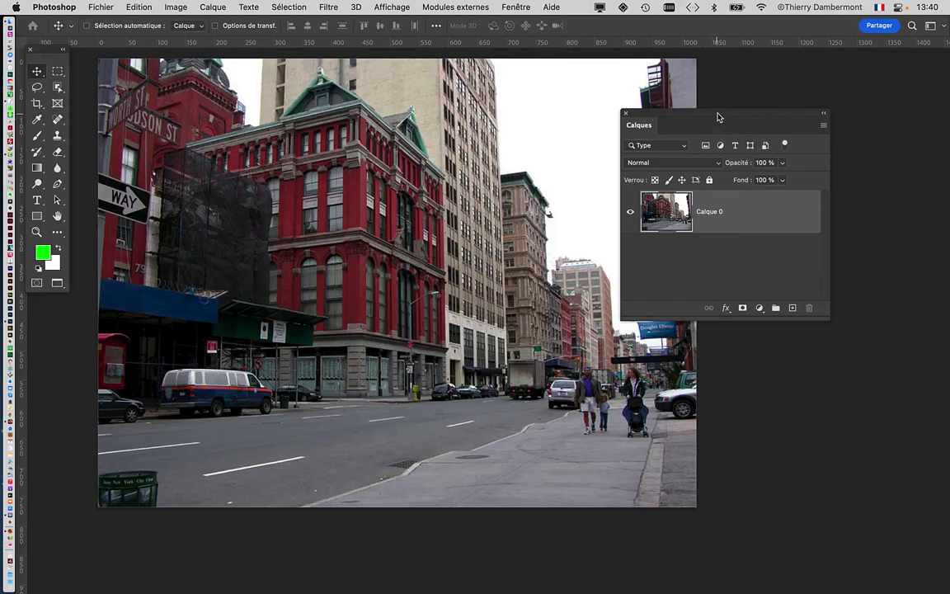
left_click_drag(717, 118, 792, 110)
- Start a Distorsion transformation on the photo layer, try pulling its upper-left corner well inward, and return that corner to its original place
left_click(130, 7)
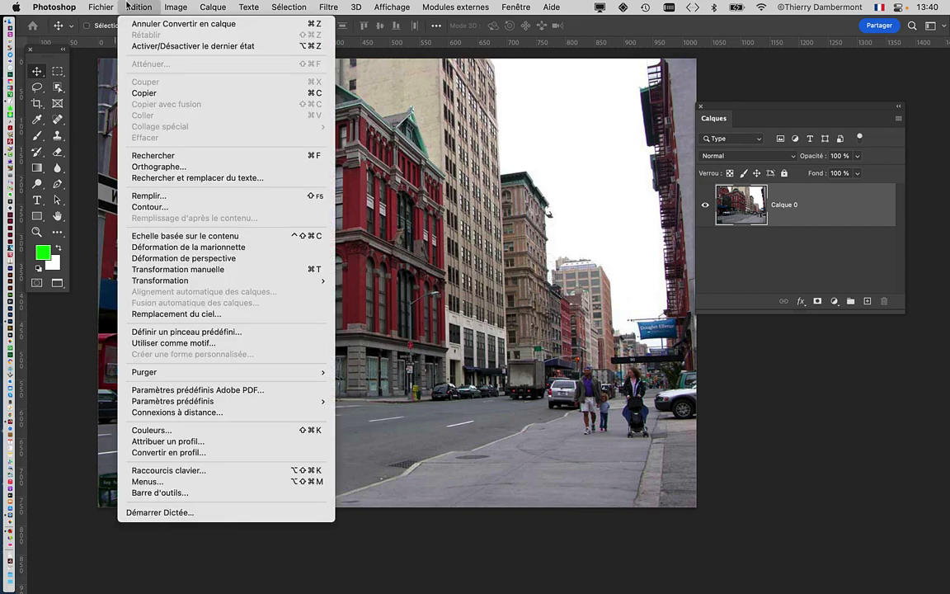
mouse_move(172, 281)
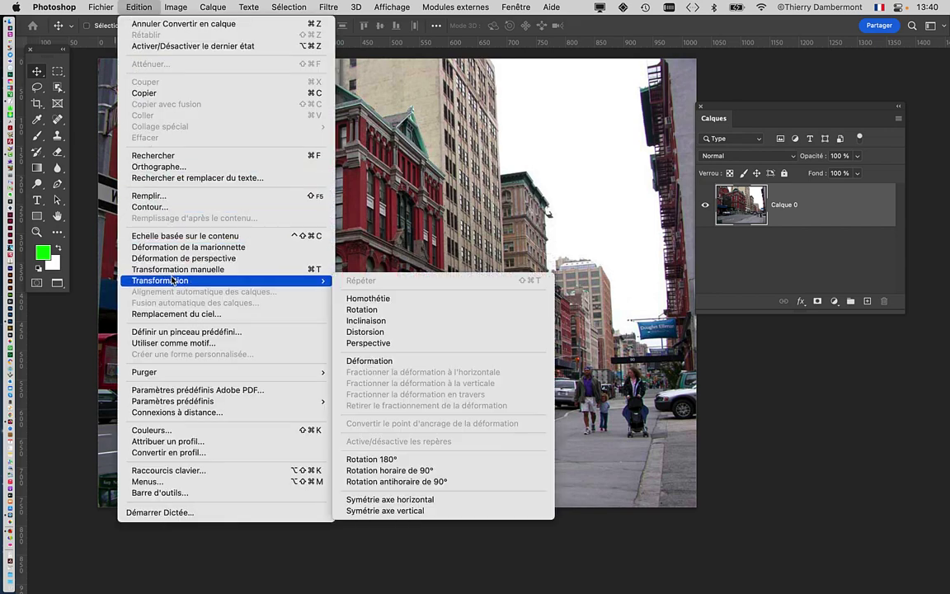
left_click(676, 332)
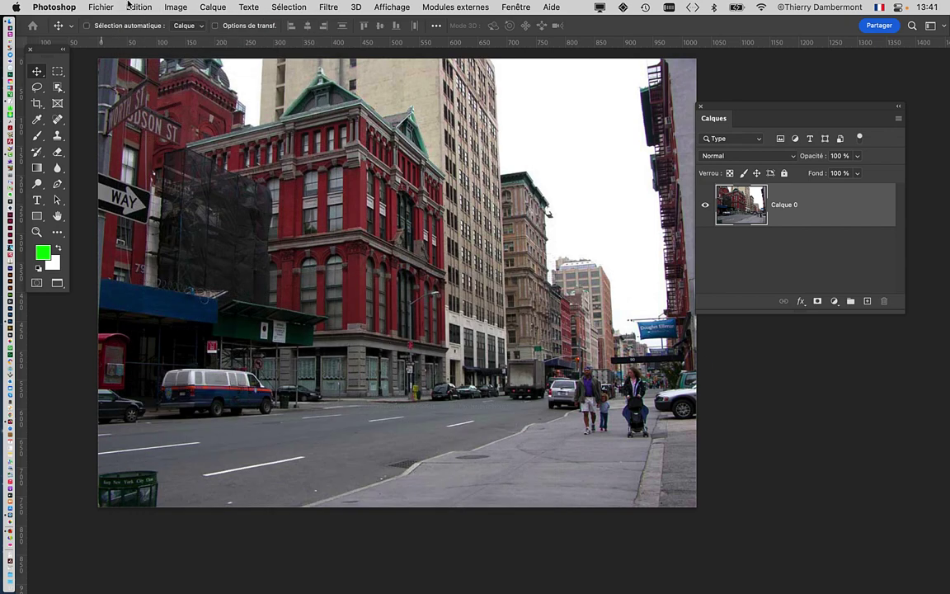
left_click(132, 7)
mouse_move(175, 285)
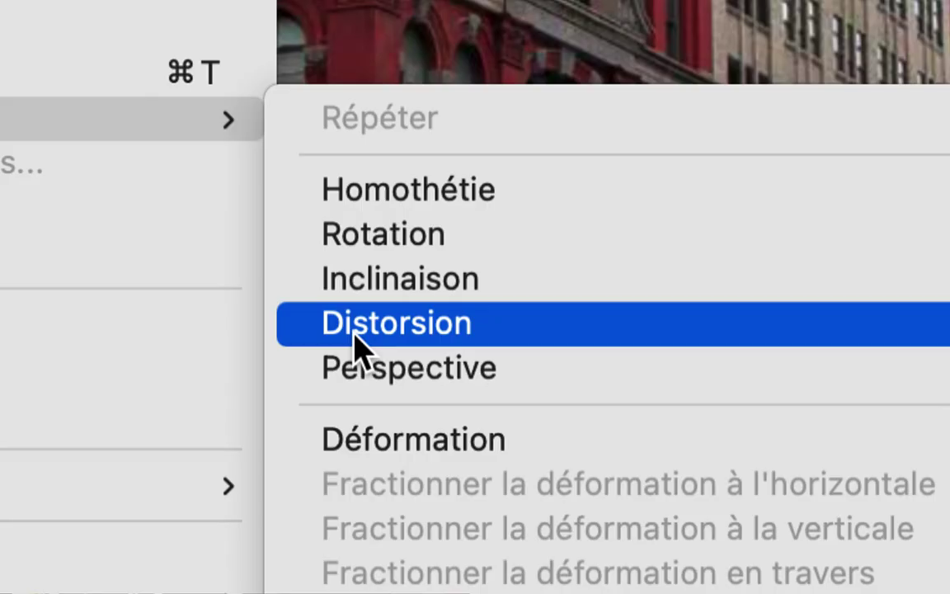
left_click(355, 333)
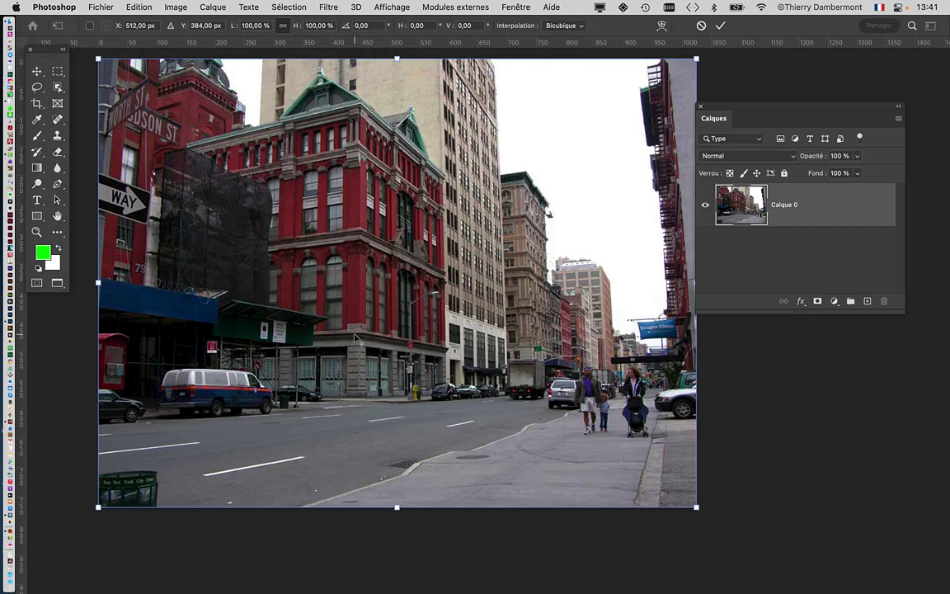
scroll(418, 316, "down", 1)
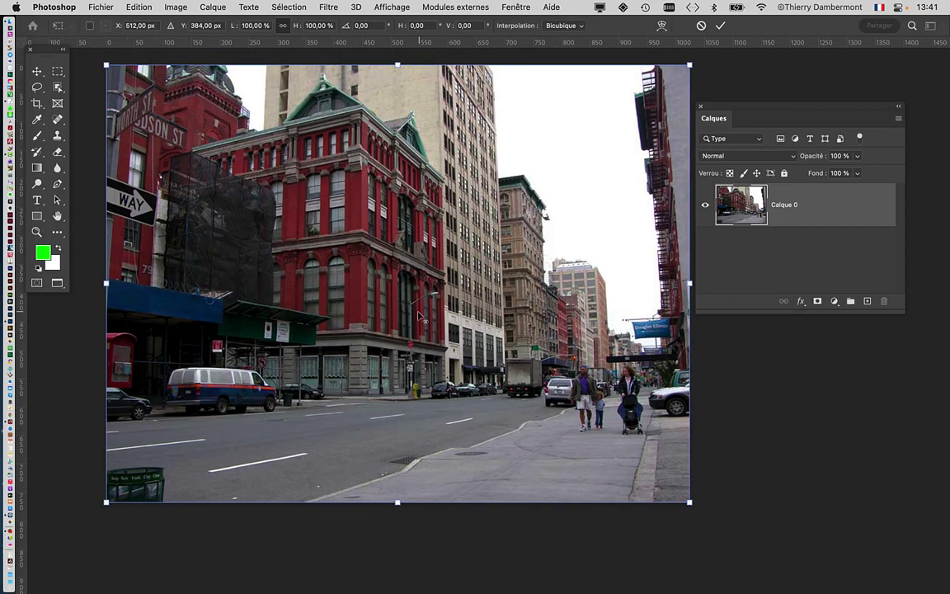
scroll(418, 316, "down", 1)
left_click_drag(731, 108, 835, 111)
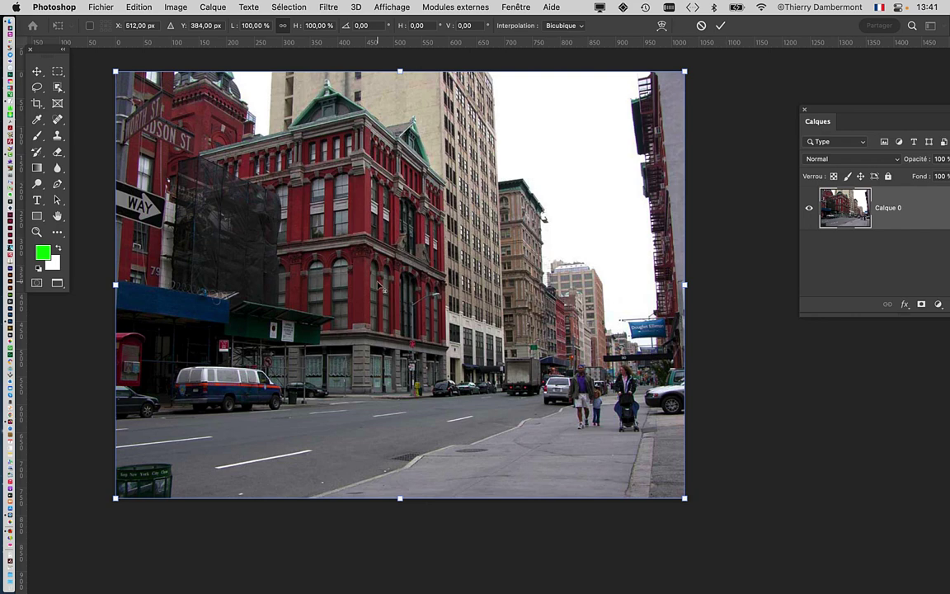
scroll(379, 285, "down", 3)
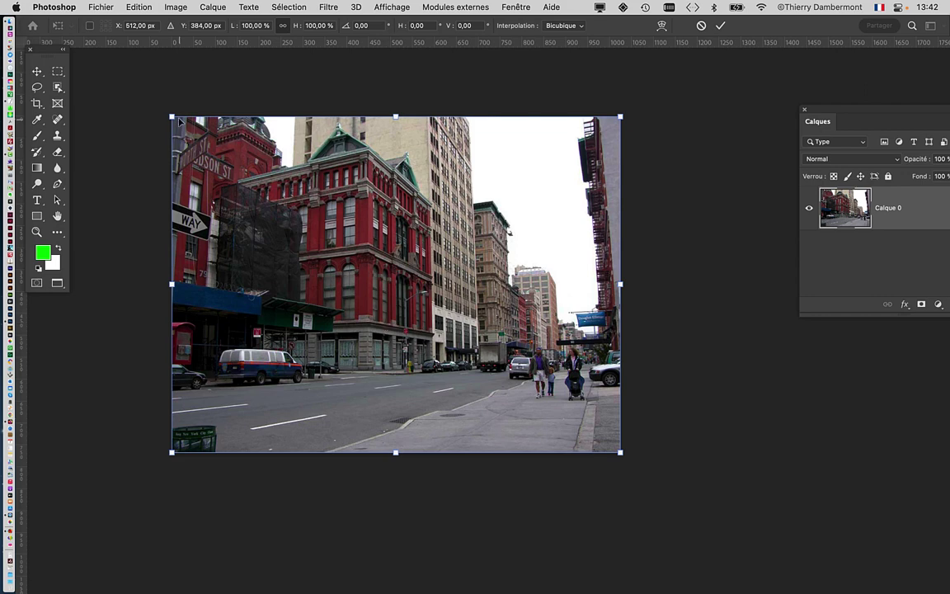
left_click_drag(173, 119, 259, 192)
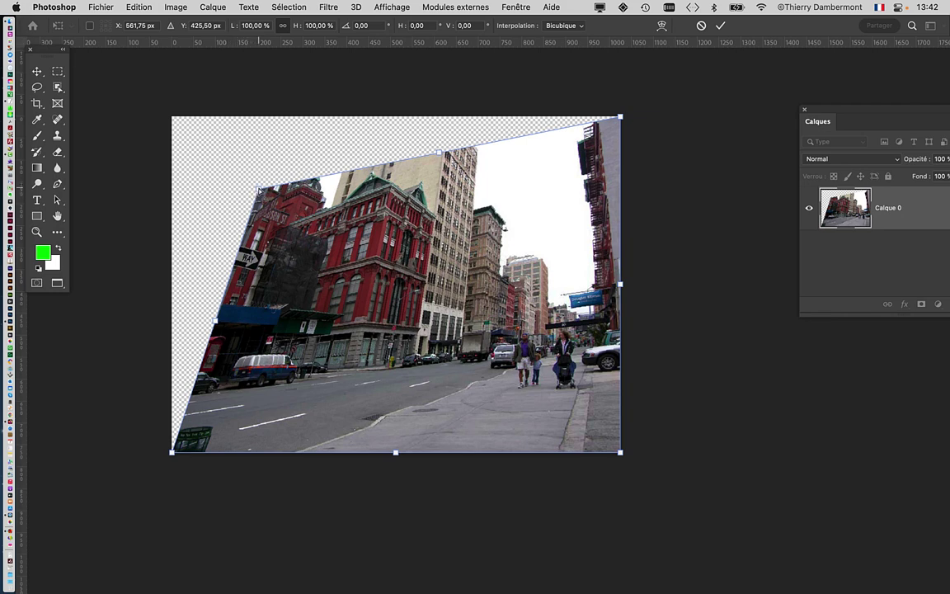
left_click_drag(257, 189, 170, 116)
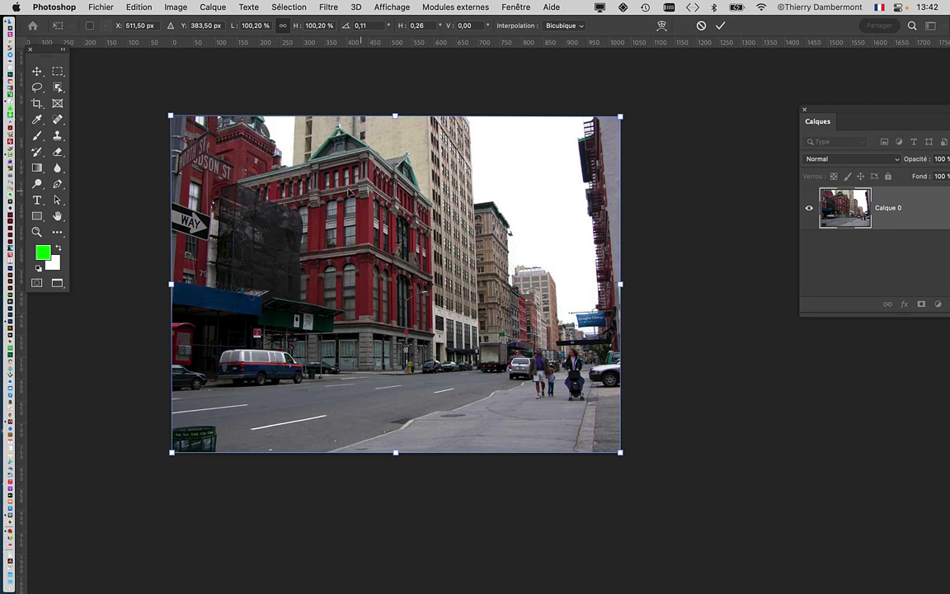
- Straighten the buildings' verticals by pulling the photo's two upper corners outward to about 114% width, and apply the distortion
mouse_move(171, 116)
left_mouse_down()
mouse_move(153, 106)
mouse_move(153, 116)
left_mouse_up()
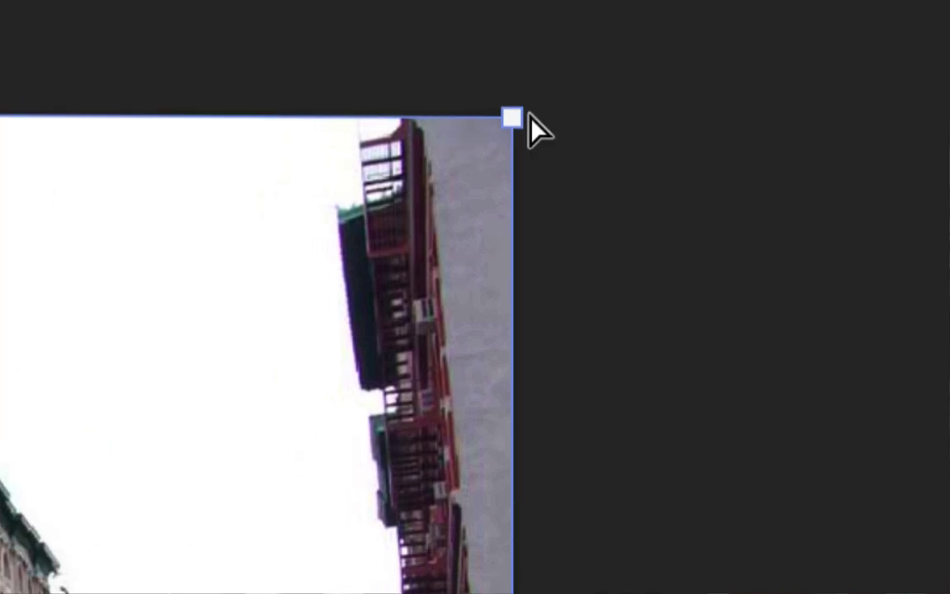
left_click_drag(529, 114, 552, 115)
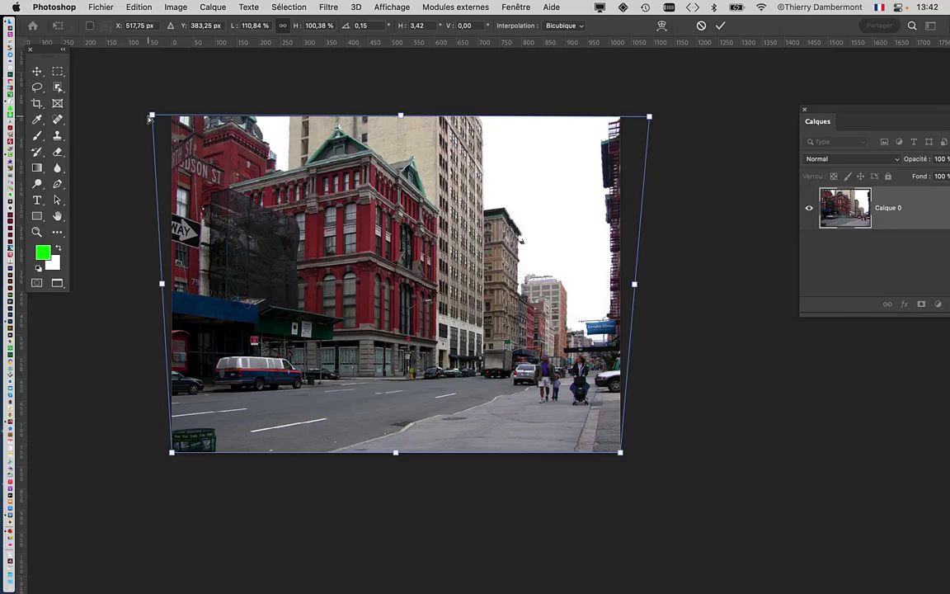
left_click_drag(151, 118, 148, 117)
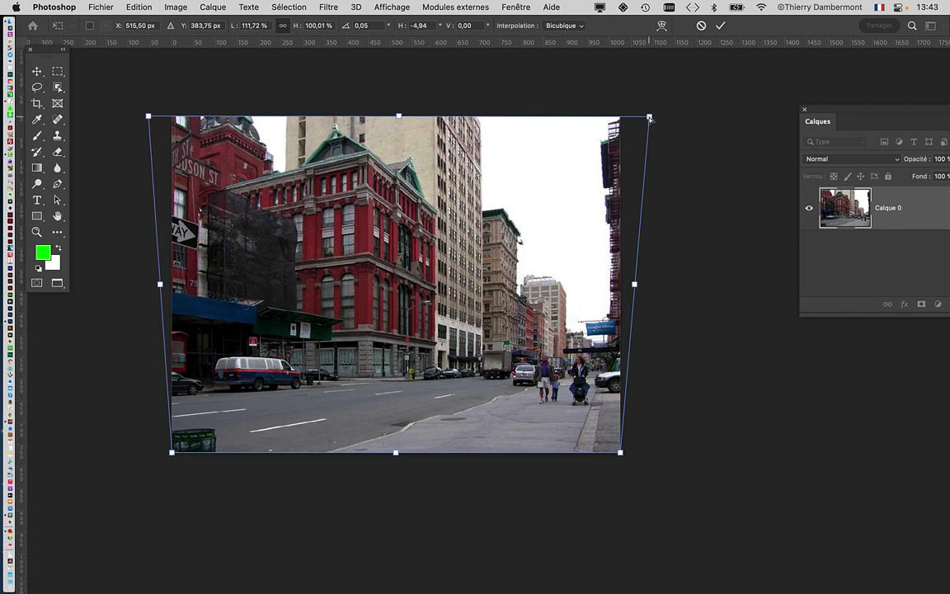
left_click_drag(649, 118, 662, 118)
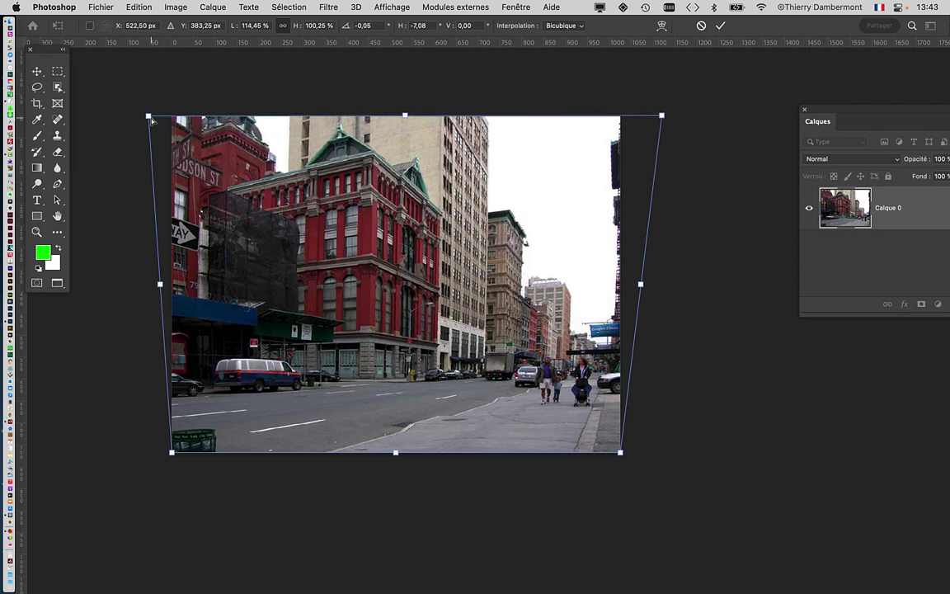
left_click(720, 29)
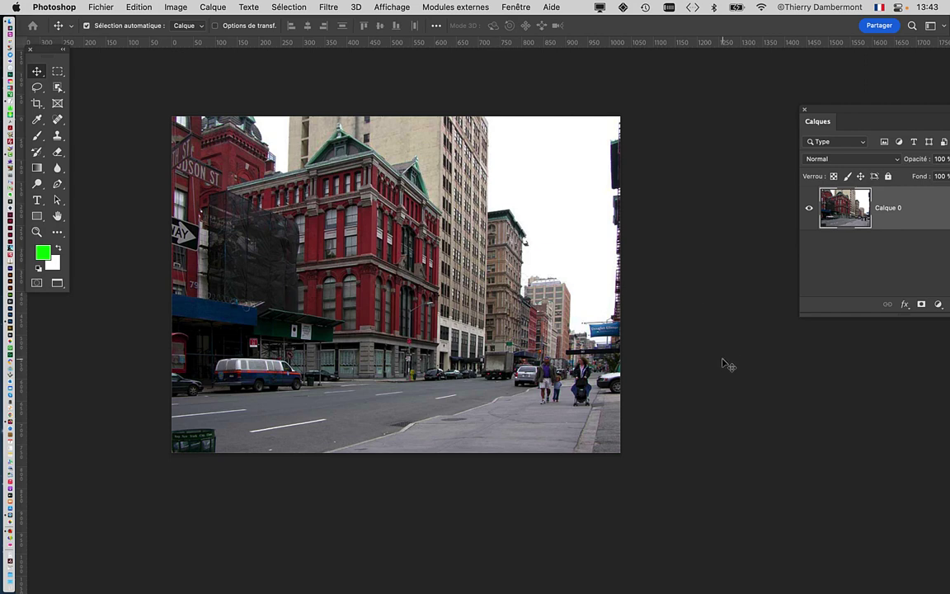
- Compare the photo before and after the perspective correction by repeatedly undoing and redoing the distortion
key("super+z")
key("super+z")
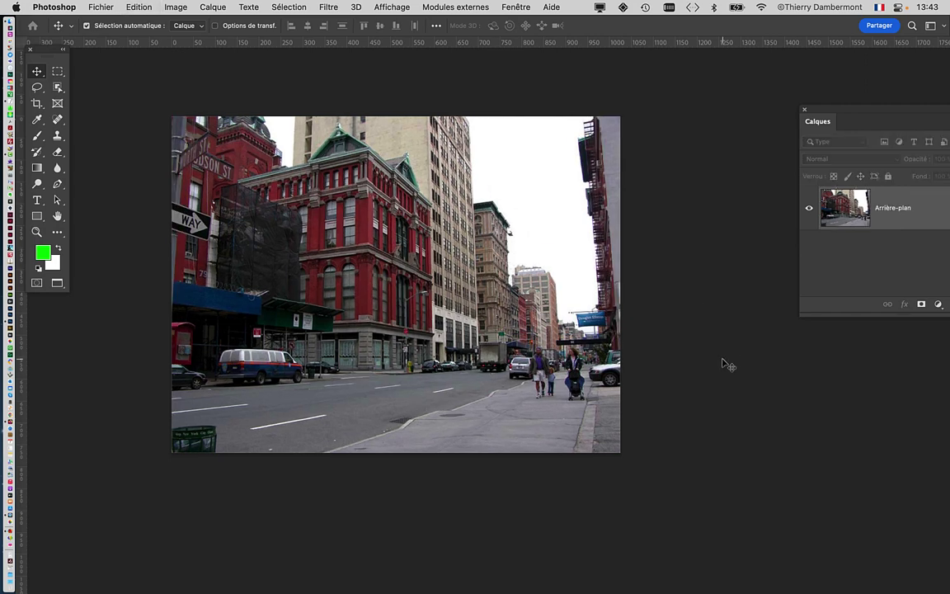
key("shift+super+z")
key("shift+super+z")
key("super+z")
key("shift+super+z")
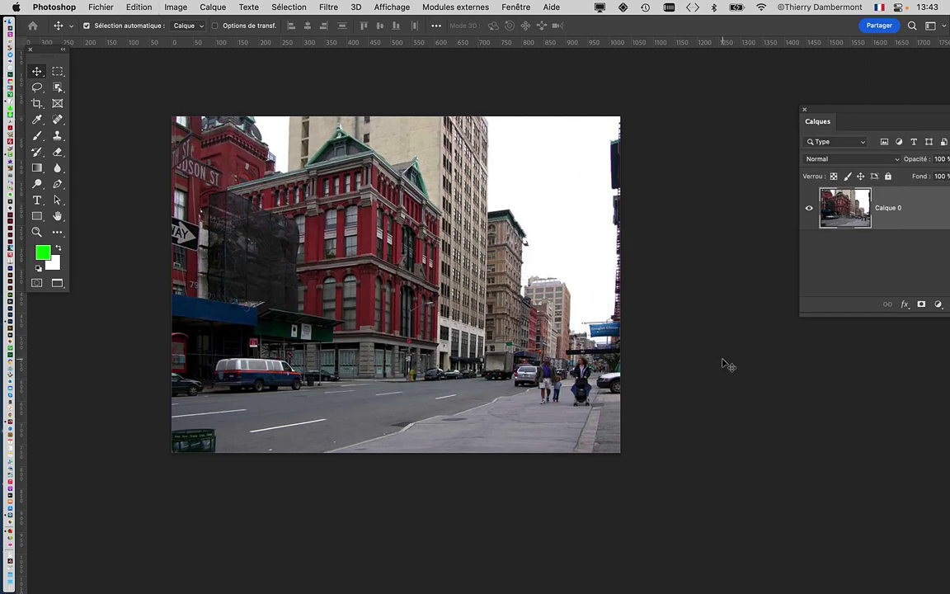
key("super+z")
key("shift+super+z")
key("super+z")
key("shift+super+z")
key("super+z")
key("shift+super+z")
key("super+z")
key("shift+super+z")
key("super+z")
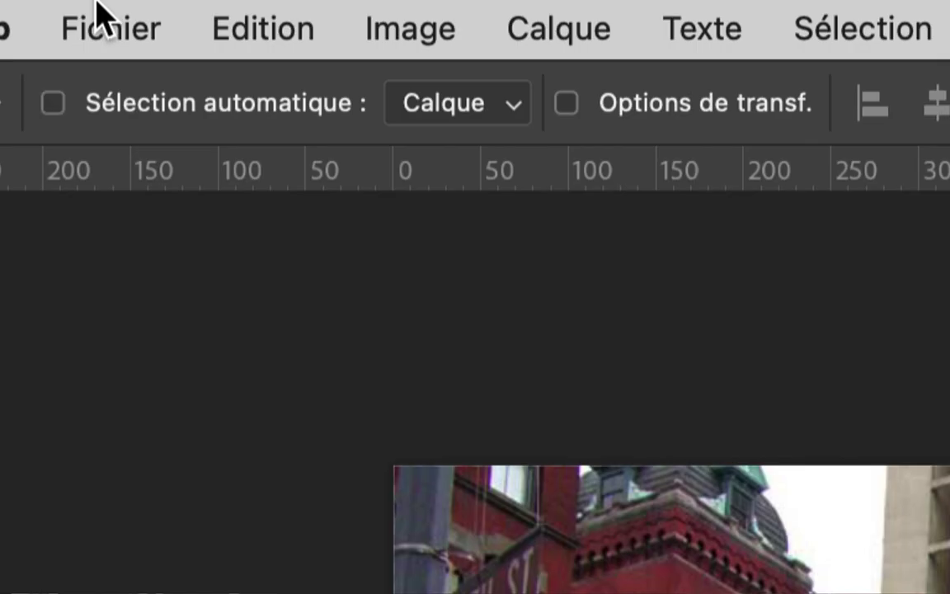
- Revert the photo to its last saved version and select the entire image
left_click(98, 6)
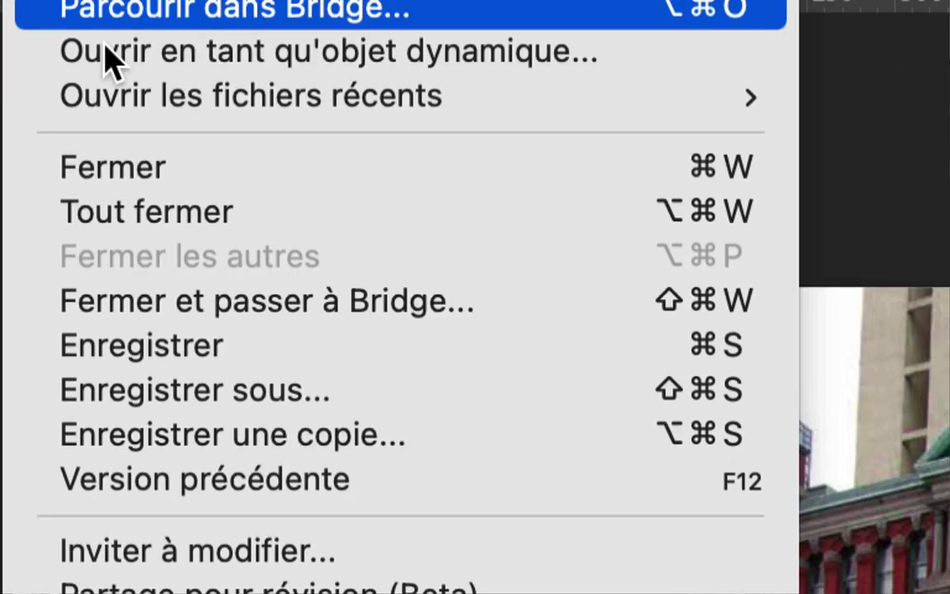
left_click(169, 479)
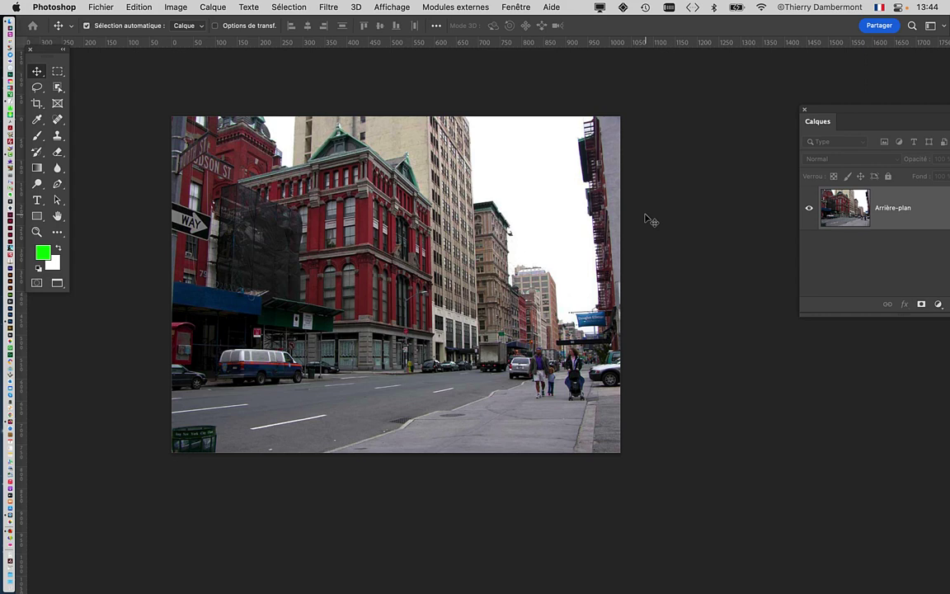
key("super+a")
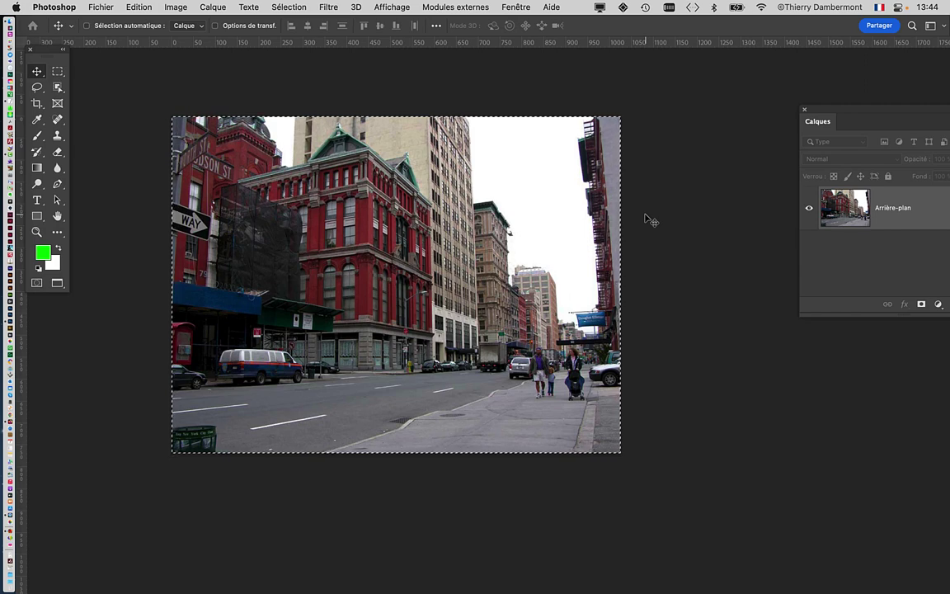
left_click(302, 5)
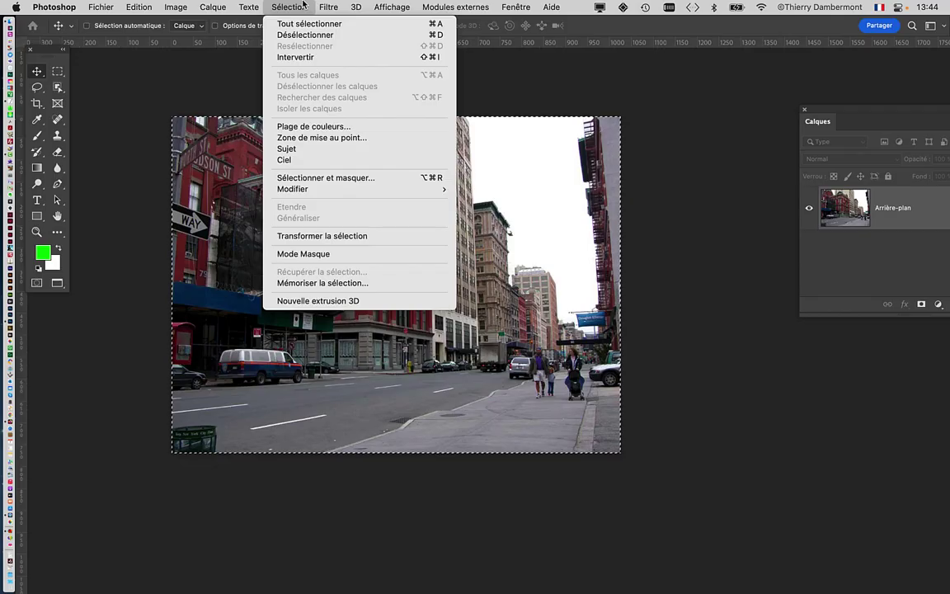
left_click(378, 24)
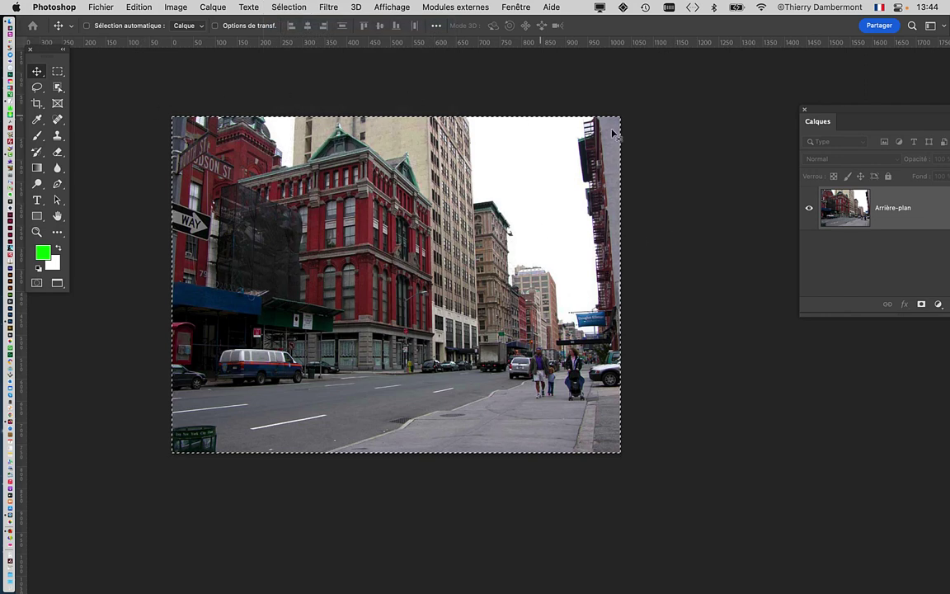
- Straighten the selected background's verticals by pulling its two upper corners outward to about 112% width, apply the transformation, and deselect
key("super+t")
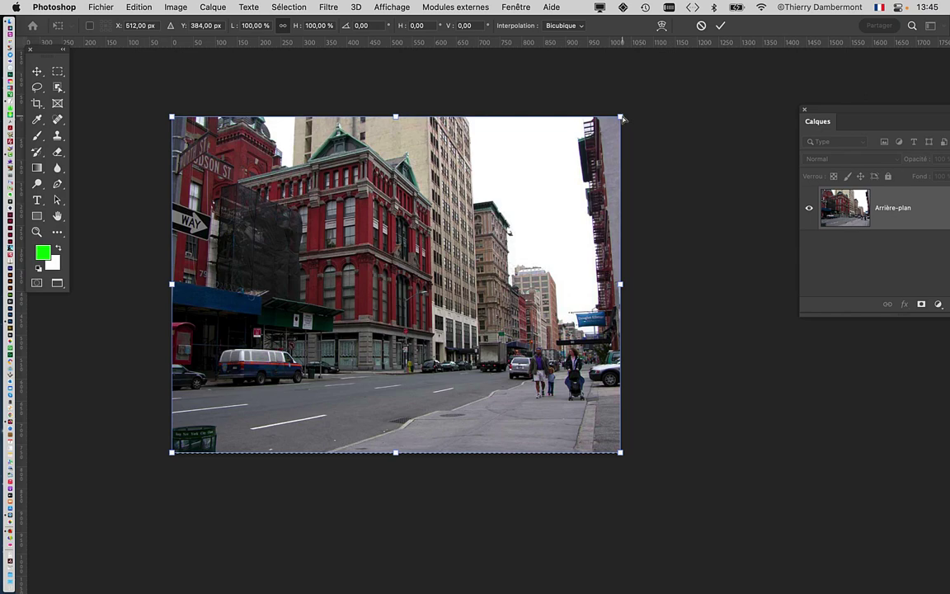
left_click_drag(620, 118, 655, 114)
left_click_drag(172, 117, 151, 115)
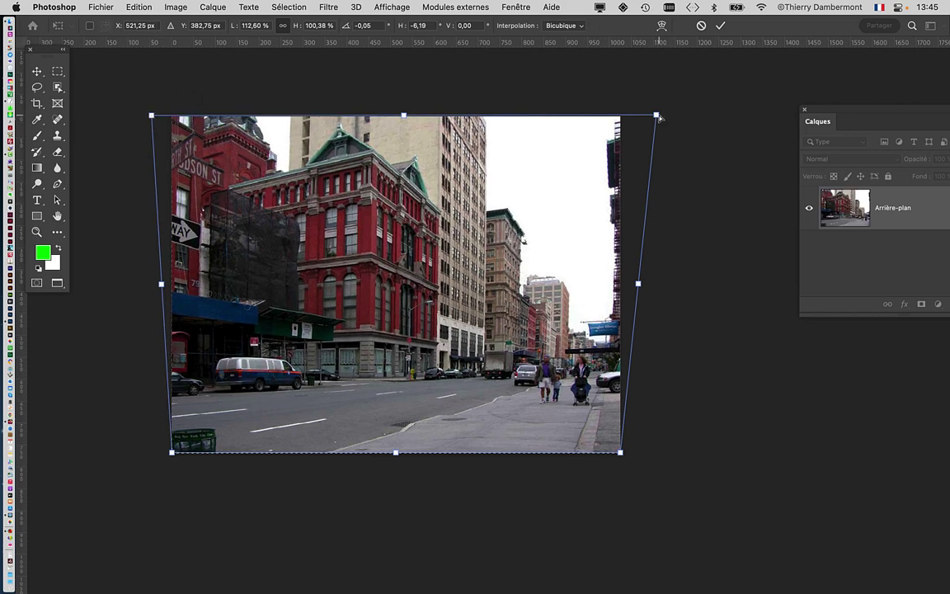
mouse_move(657, 116)
left_mouse_down()
mouse_move(644, 115)
mouse_move(653, 113)
left_mouse_up()
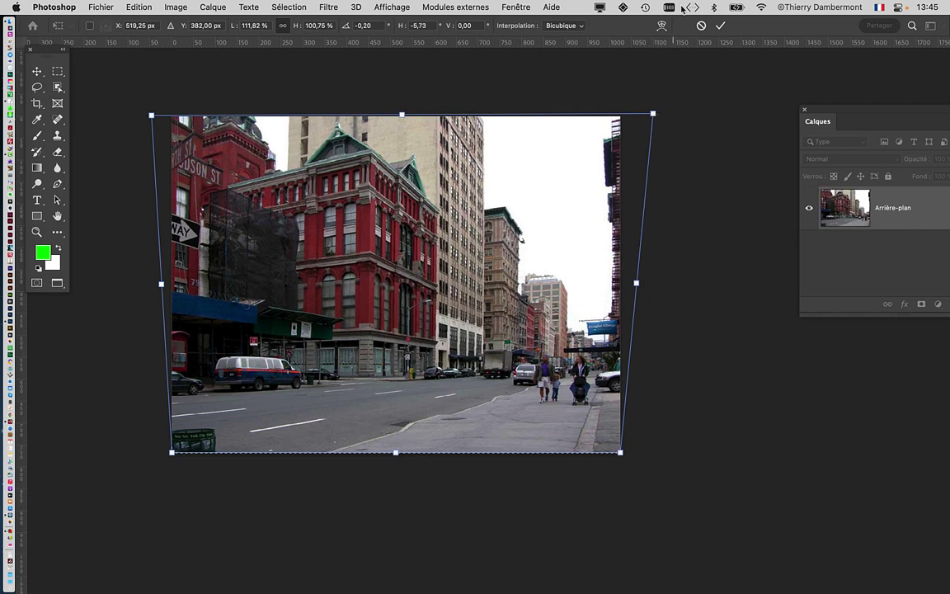
left_click(719, 27)
left_click(299, 7)
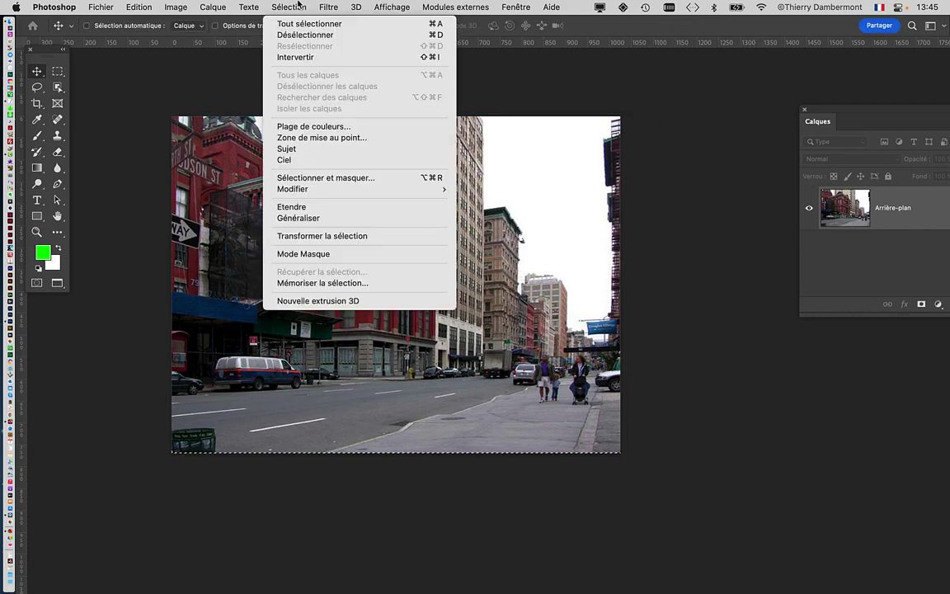
left_click(289, 35)
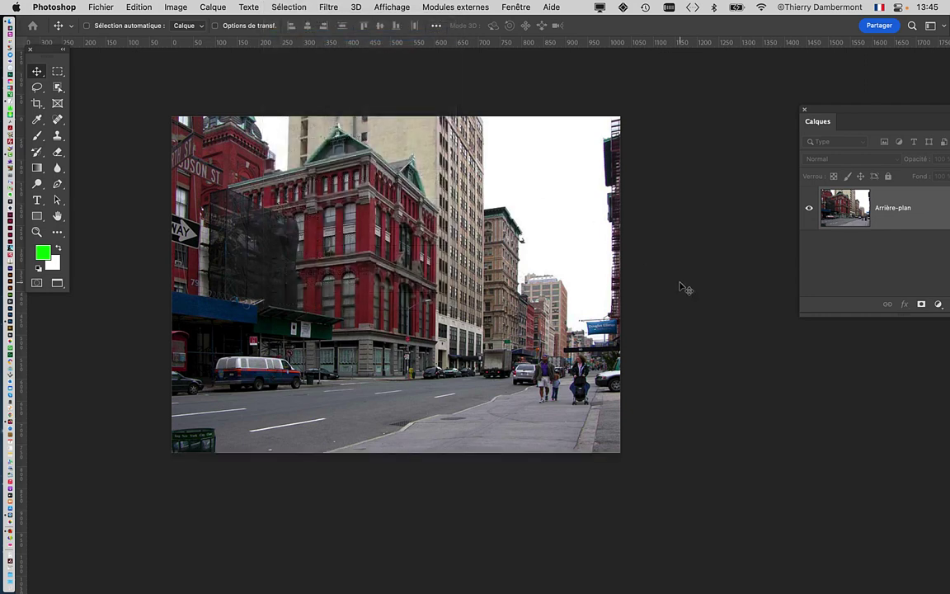
- Revert the photo to its last saved version
key("super+plus")
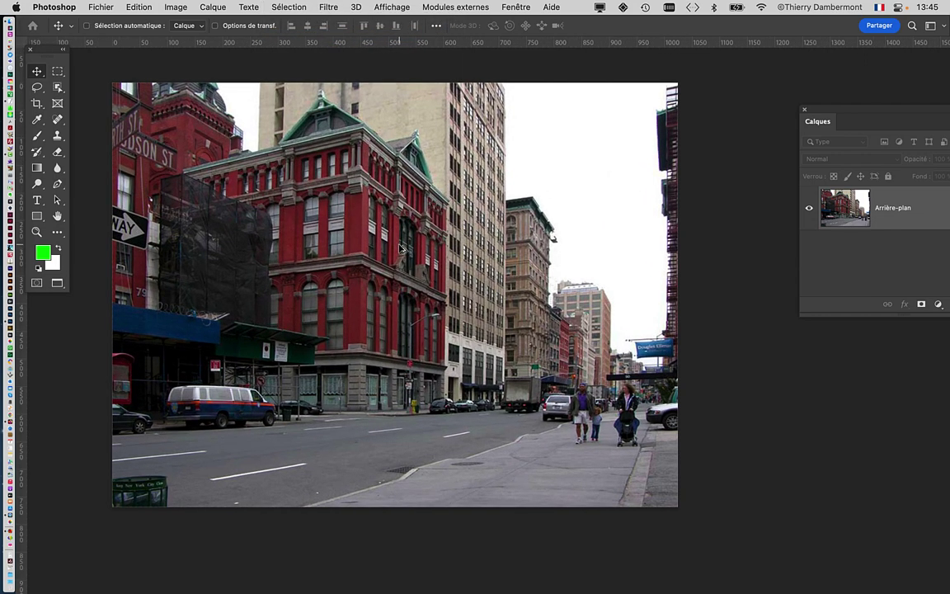
key("super+minus")
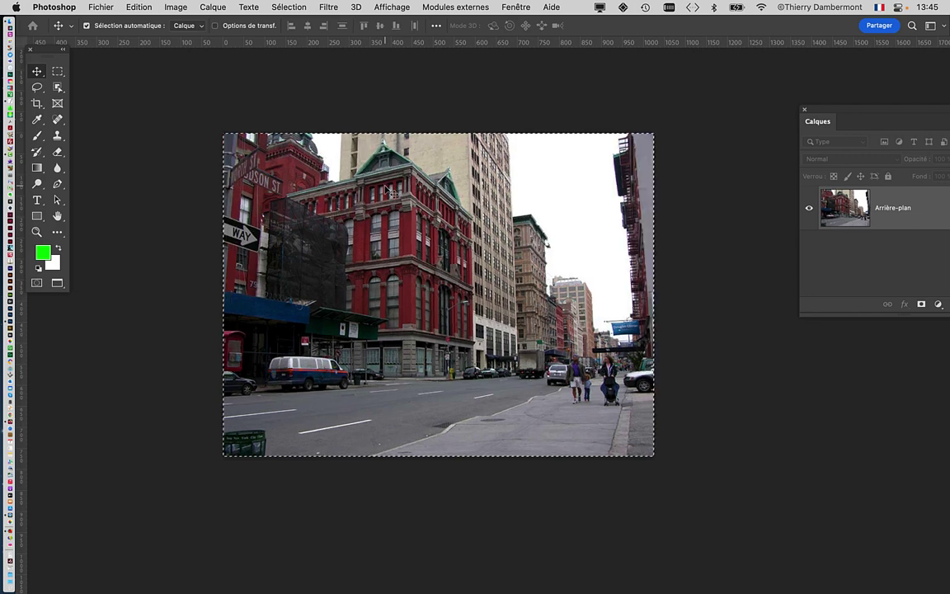
left_click(75, 7)
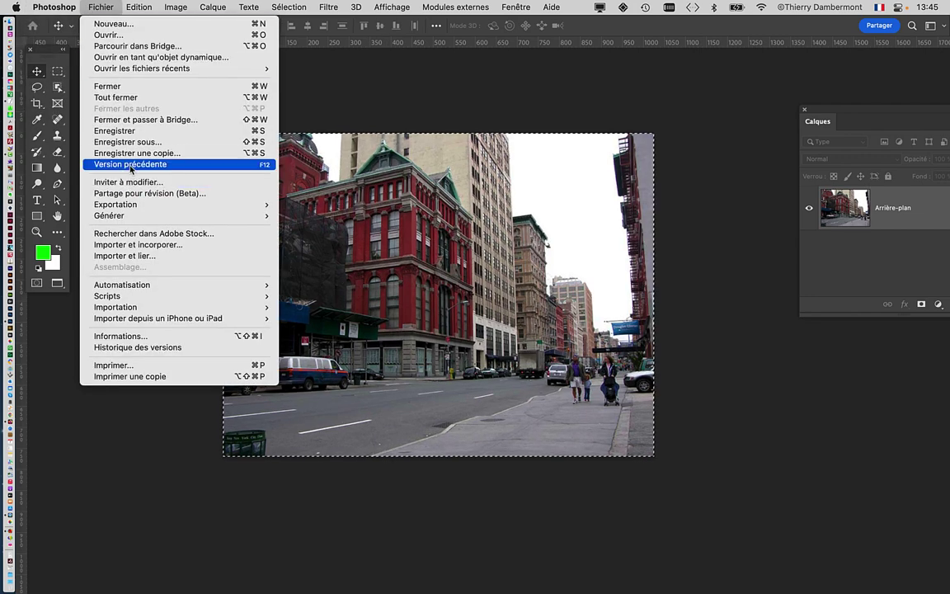
left_click(124, 163)
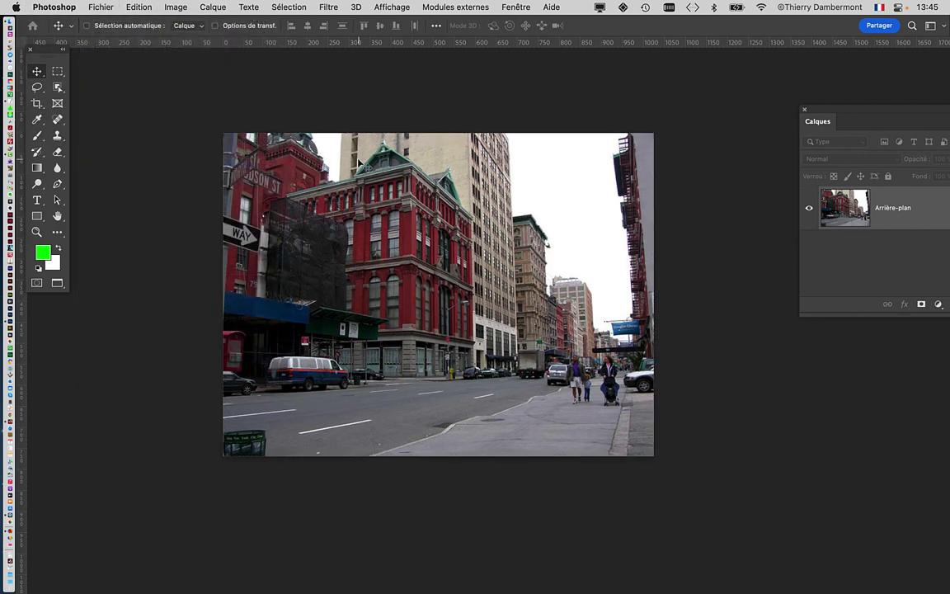
key("super+z")
key("super+z")
key("super+z")
key("super+z")
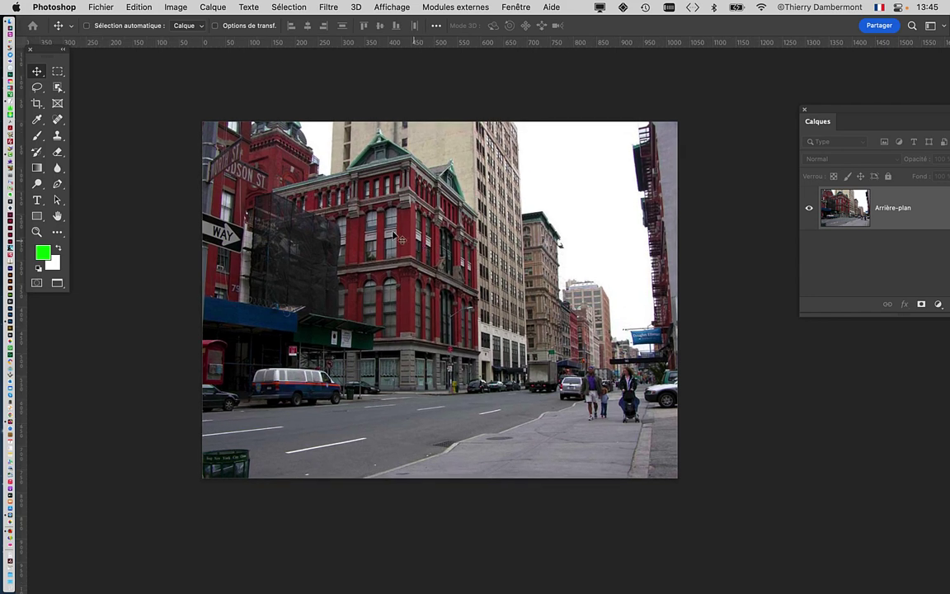
key("super+z")
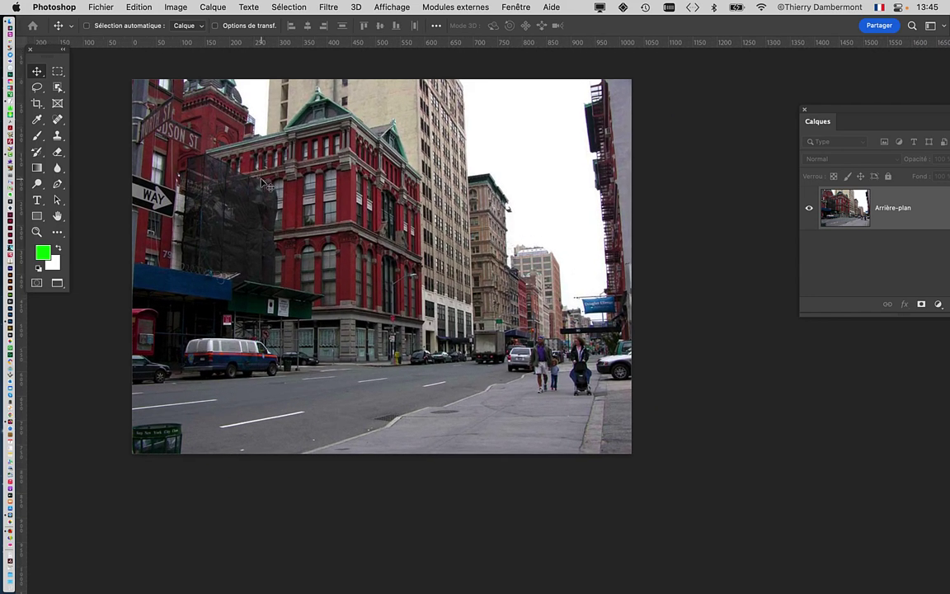
- Bring the Calques panel fully into view beside the photo and make it narrower and slightly taller
left_click_drag(830, 112, 648, 114)
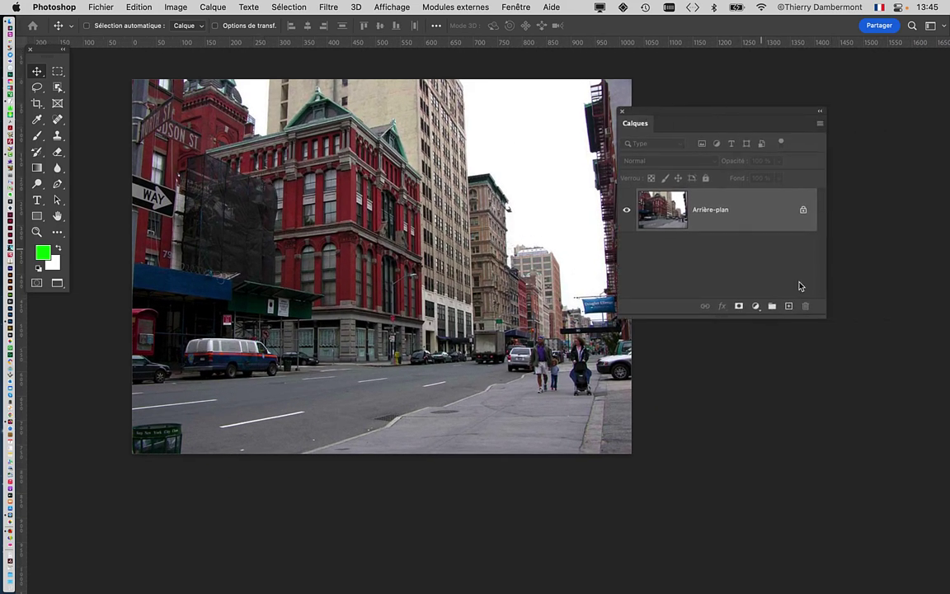
left_click_drag(804, 323, 777, 336)
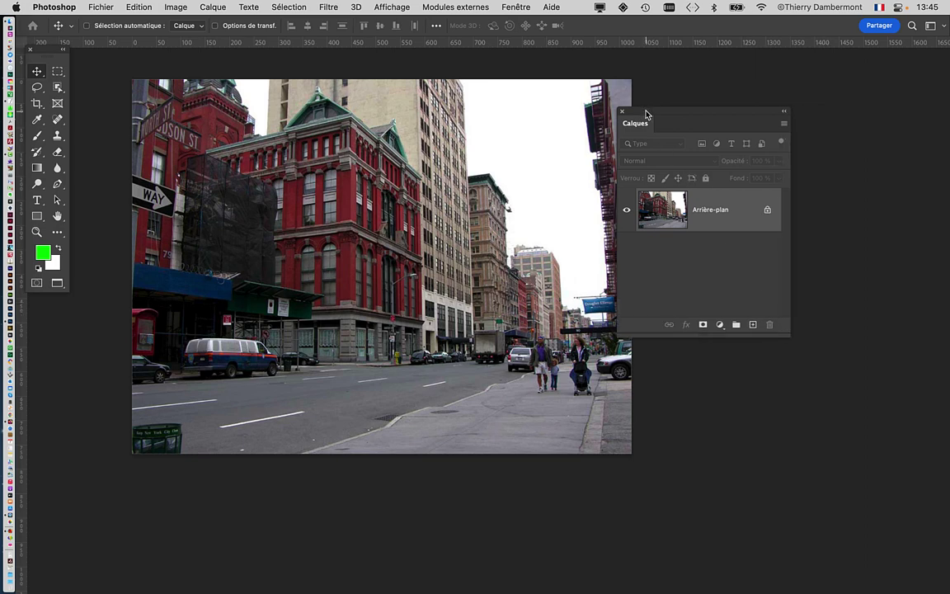
left_click_drag(645, 112, 719, 117)
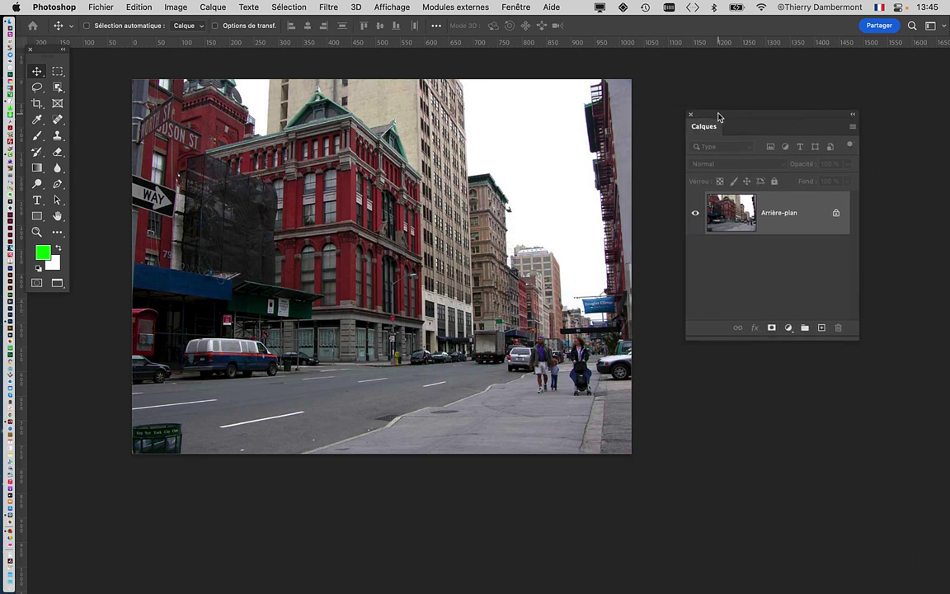
- Display the grid over the photo and shift the Calques panel slightly farther away from the image
left_click(389, 7)
mouse_move(422, 256)
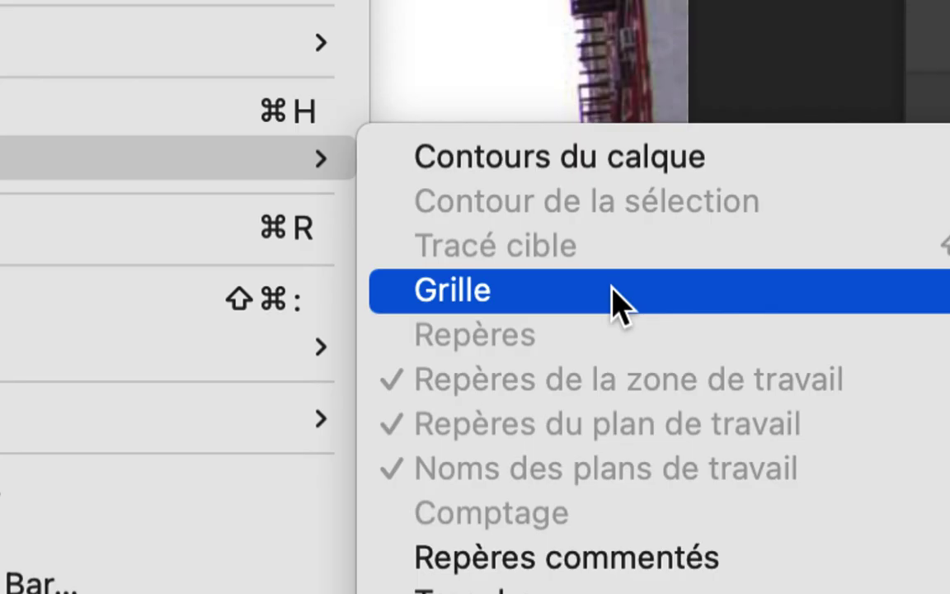
left_click(620, 298)
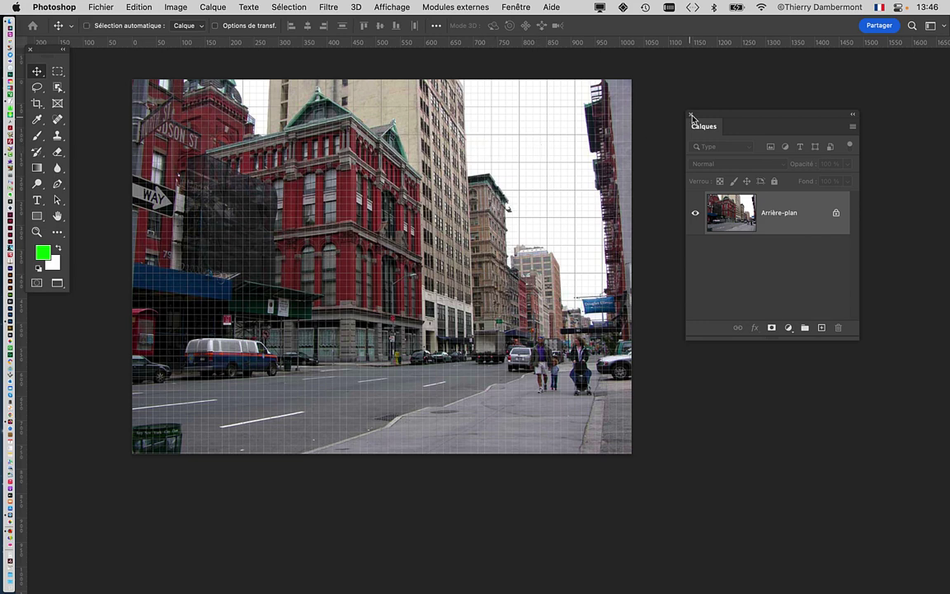
left_click_drag(716, 116, 743, 114)
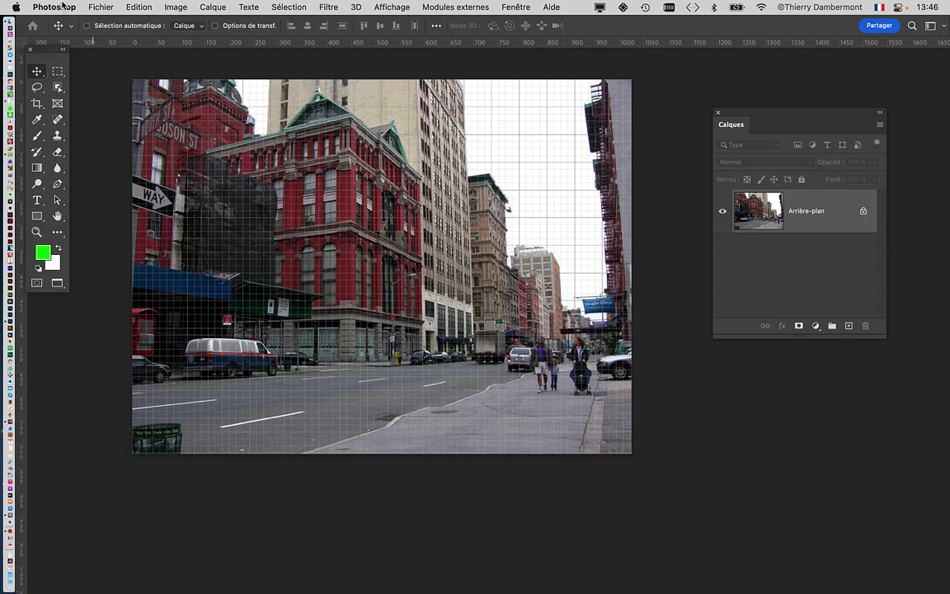
- Open the Repères, grille et tranches preferences and switch the unit of the grid spacing to Pixels
left_click(63, 6)
mouse_move(64, 51)
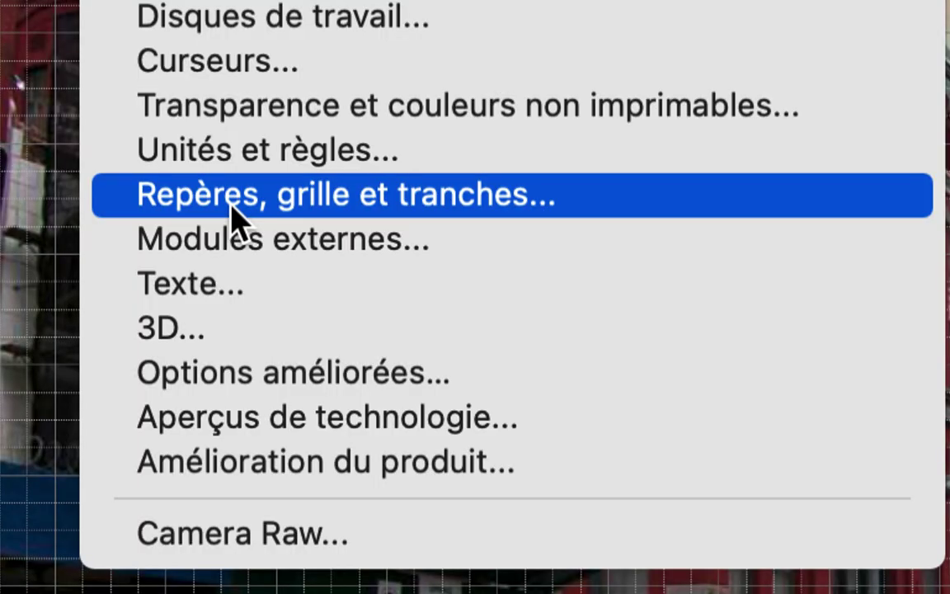
left_click(230, 208)
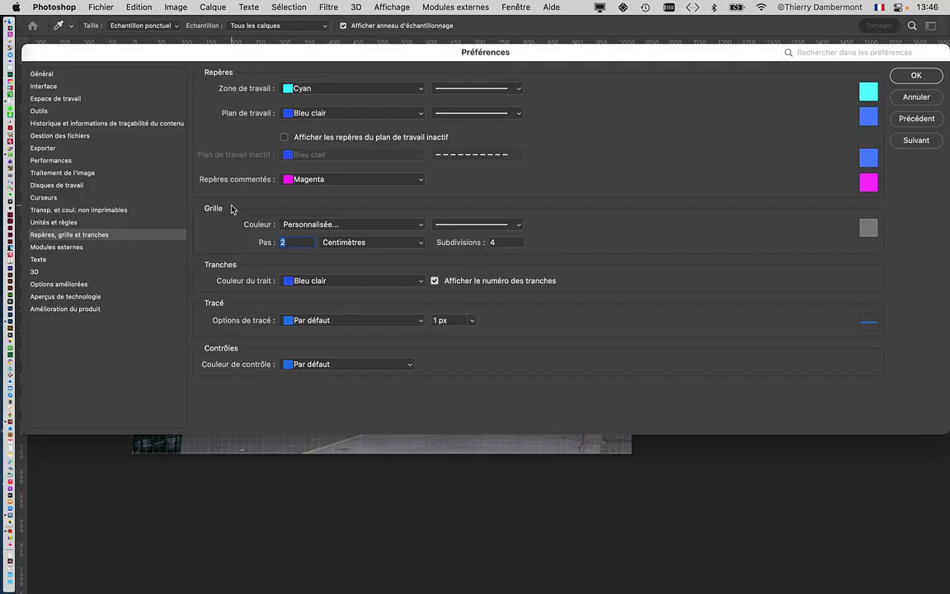
mouse_move(235, 54)
left_mouse_down()
mouse_move(272, 20)
mouse_move(237, 53)
left_mouse_up()
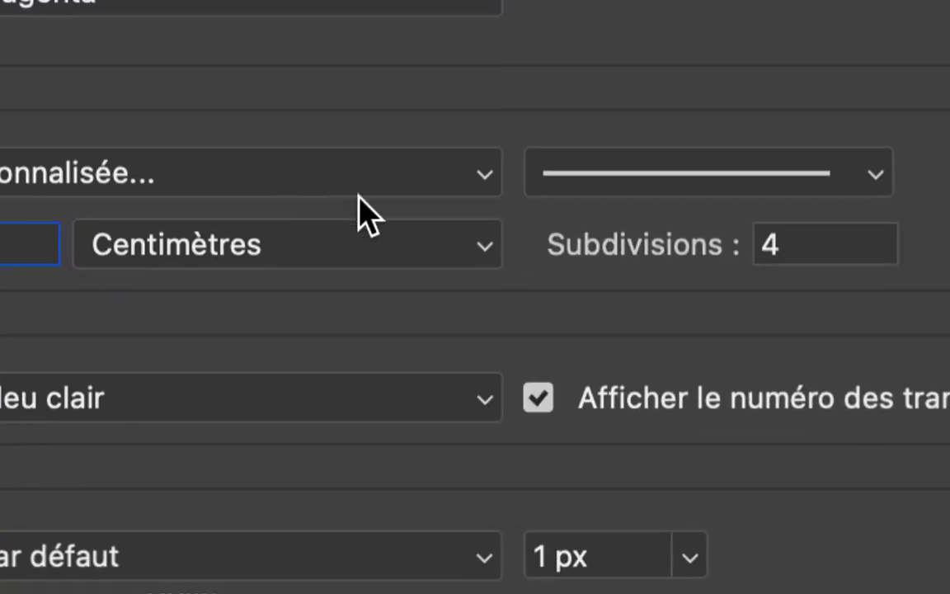
left_click(247, 248)
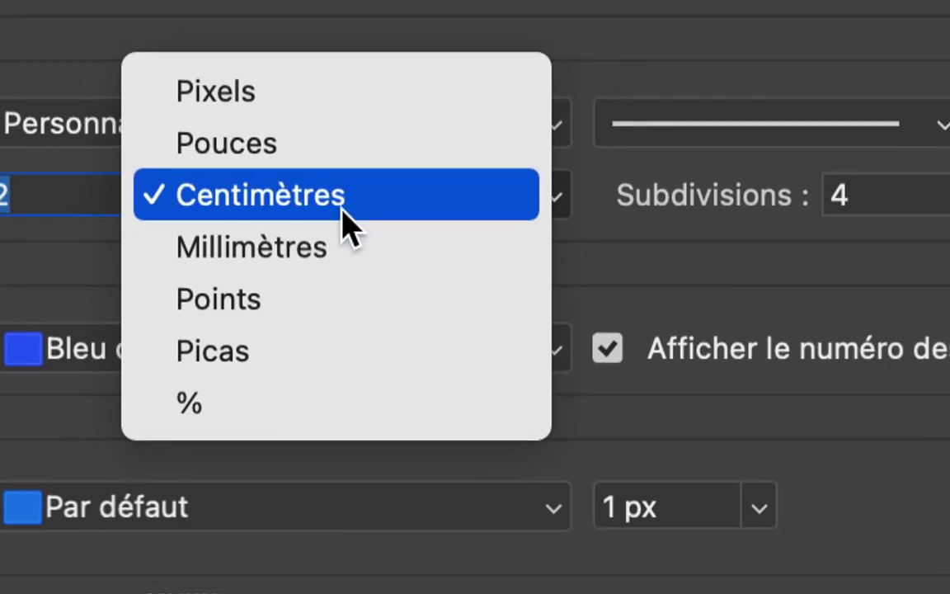
left_click(346, 222)
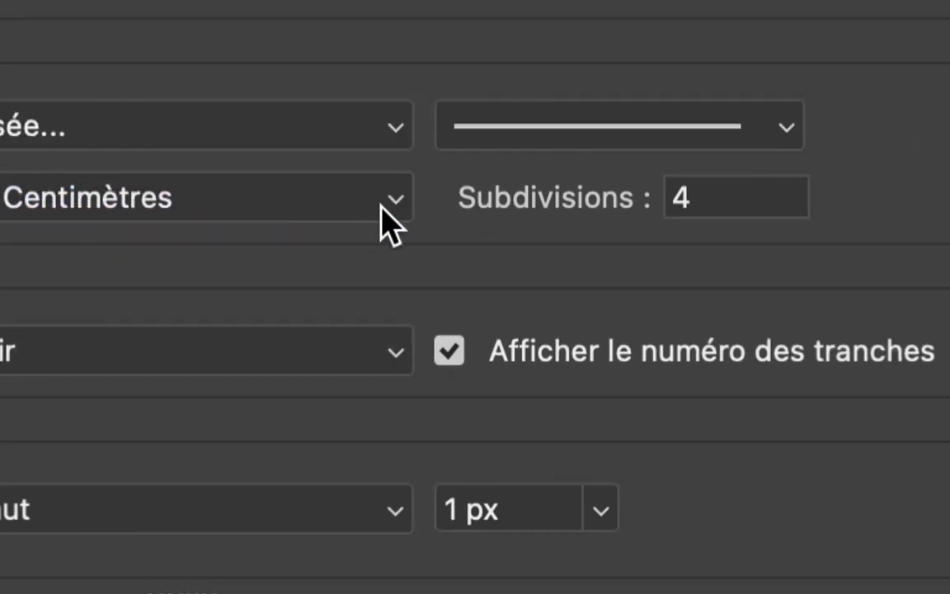
left_click(341, 220)
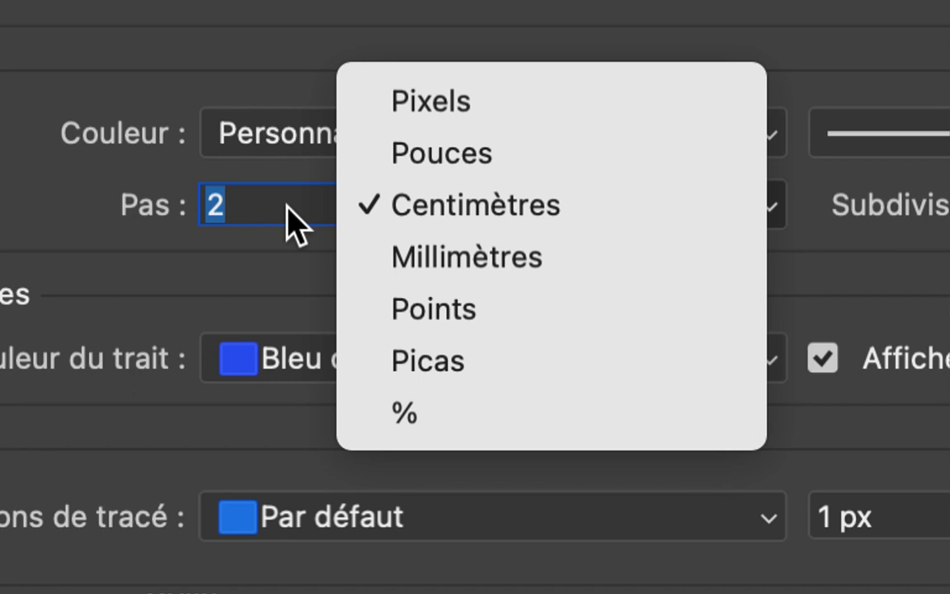
left_click(147, 285)
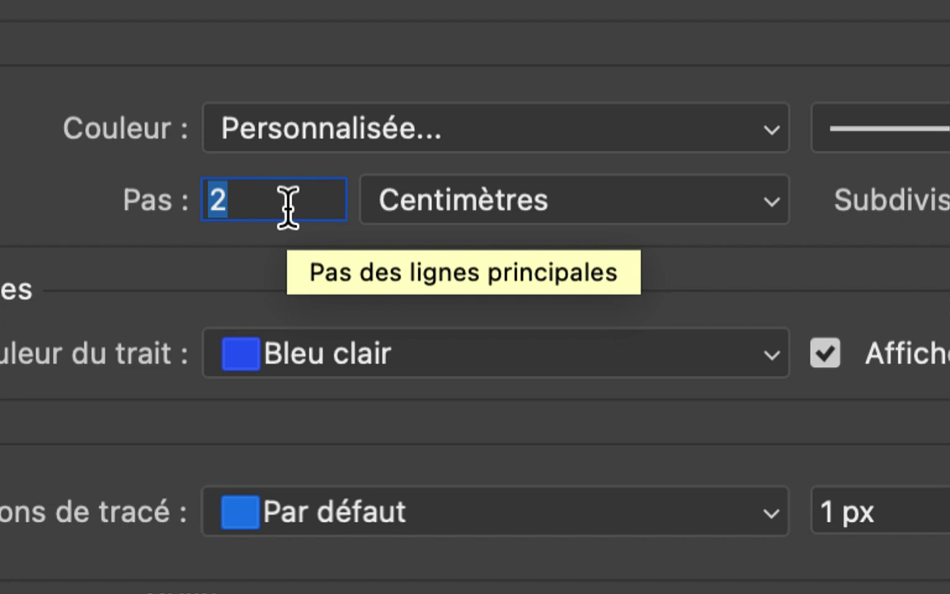
left_click(404, 206)
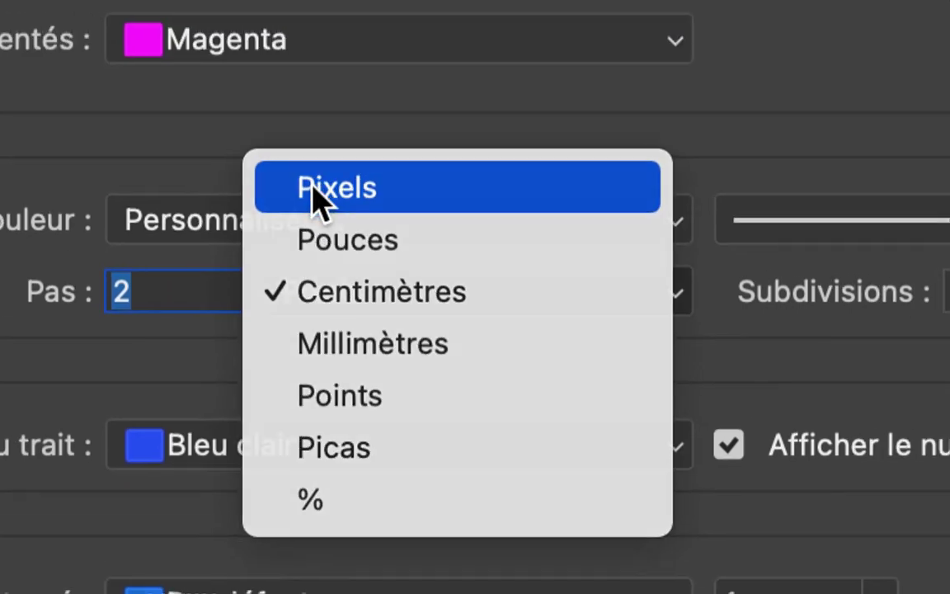
left_click(314, 186)
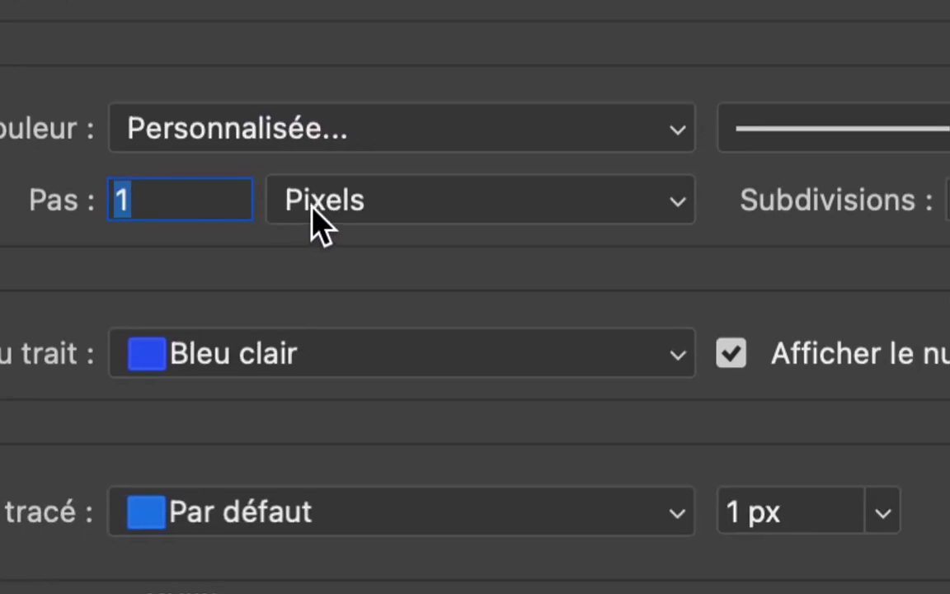
left_click(313, 208)
left_click(313, 207)
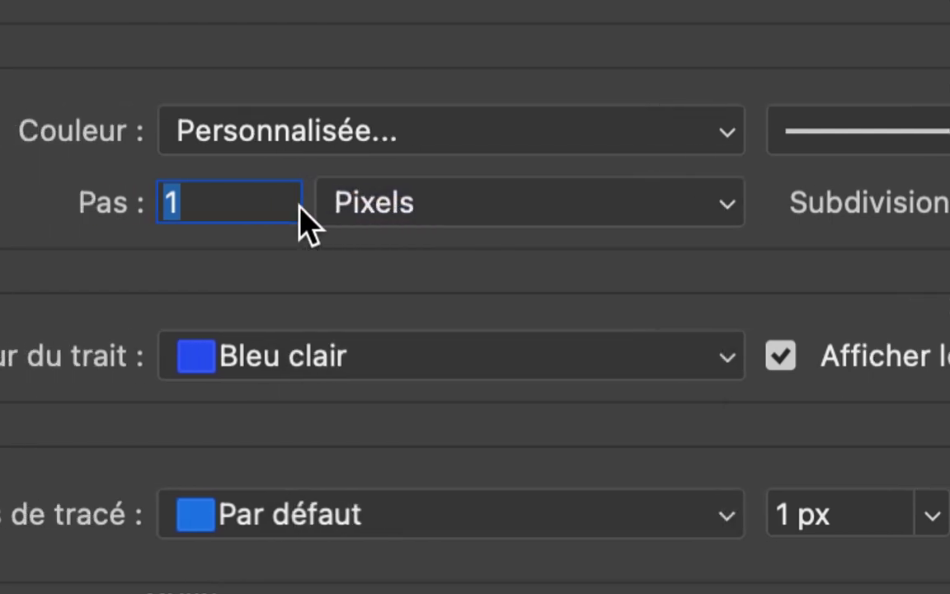
- Set the grid spacing to 80 pixels with 2 subdivisions and apply the preferences
left_click_drag(259, 211, 144, 202)
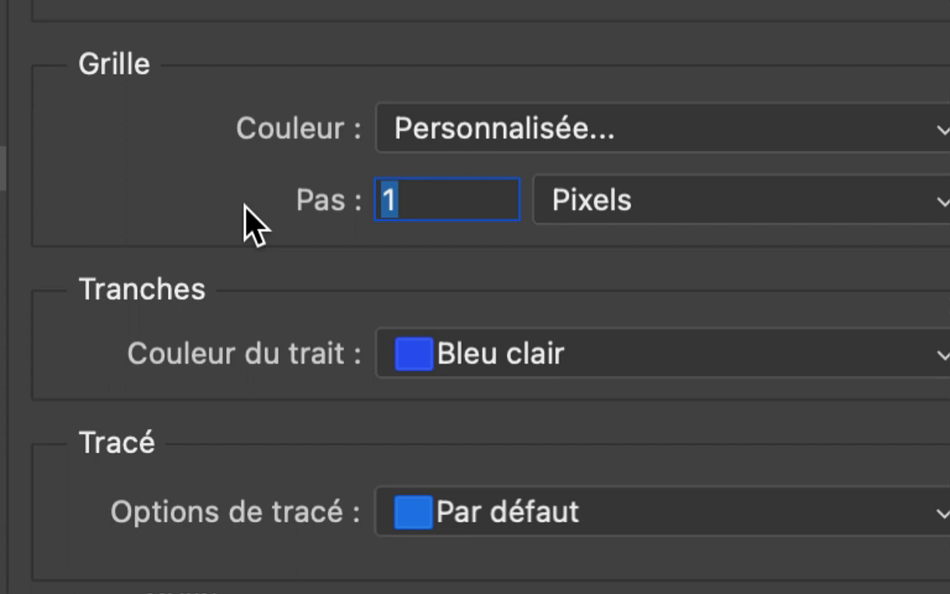
type("80")
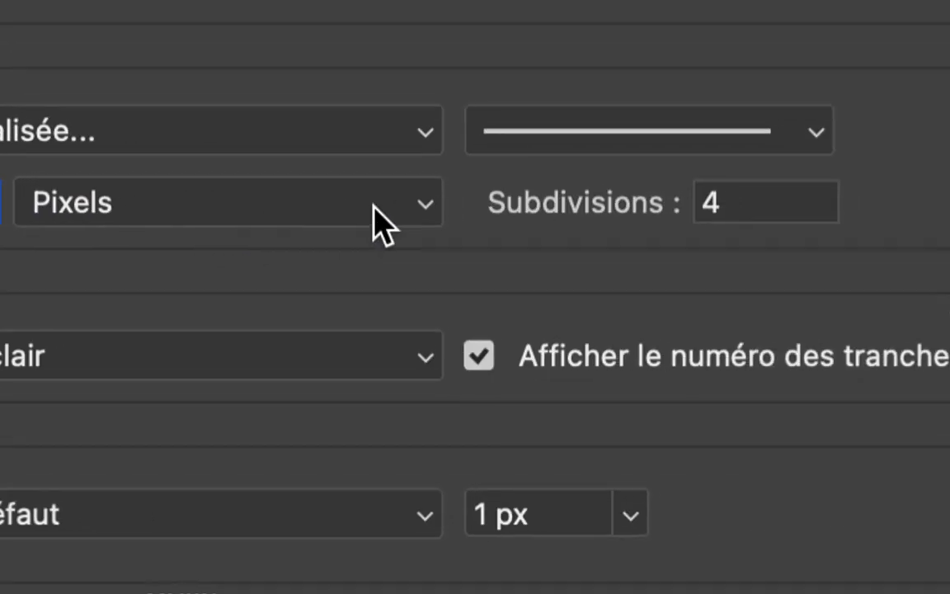
double_click(710, 202)
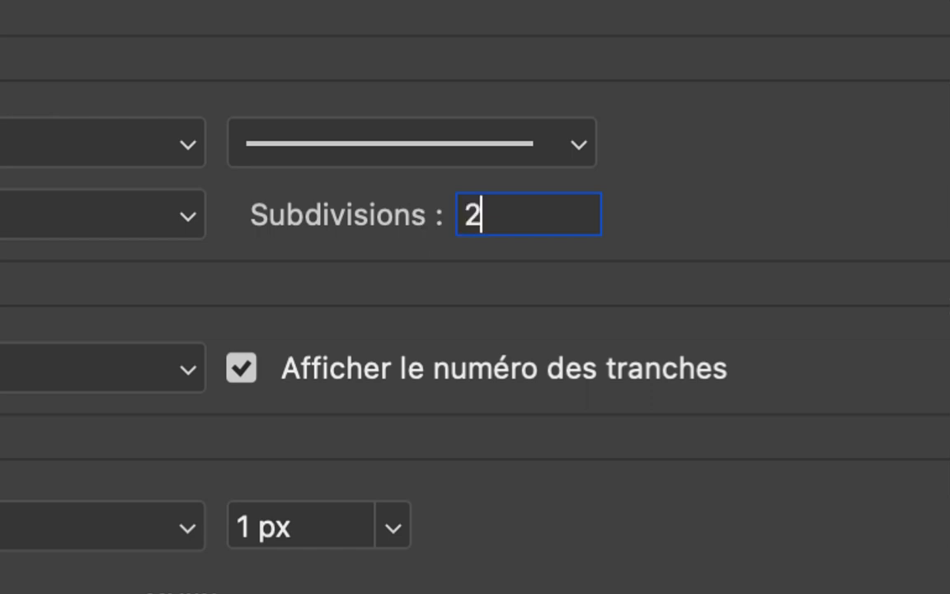
type("2")
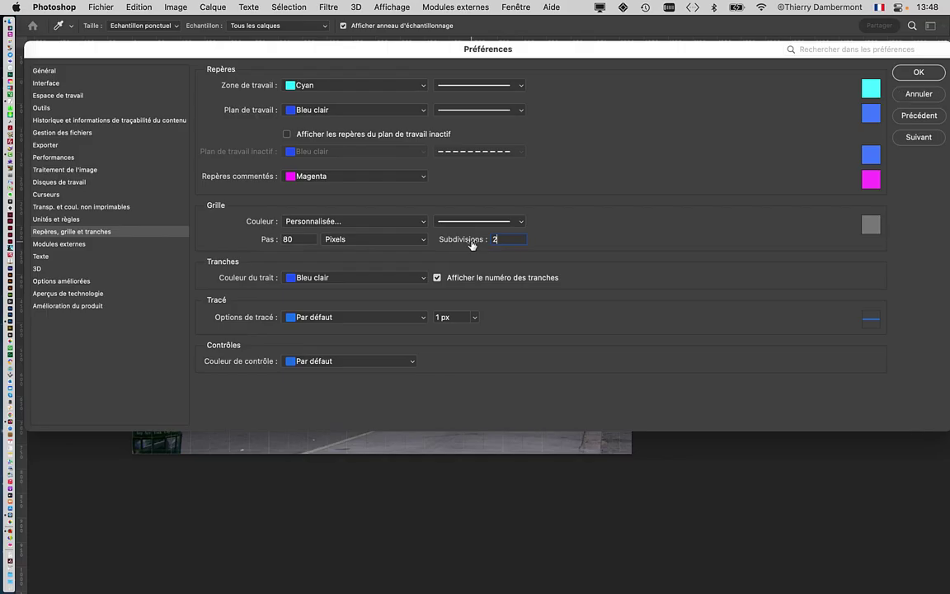
left_click(931, 73)
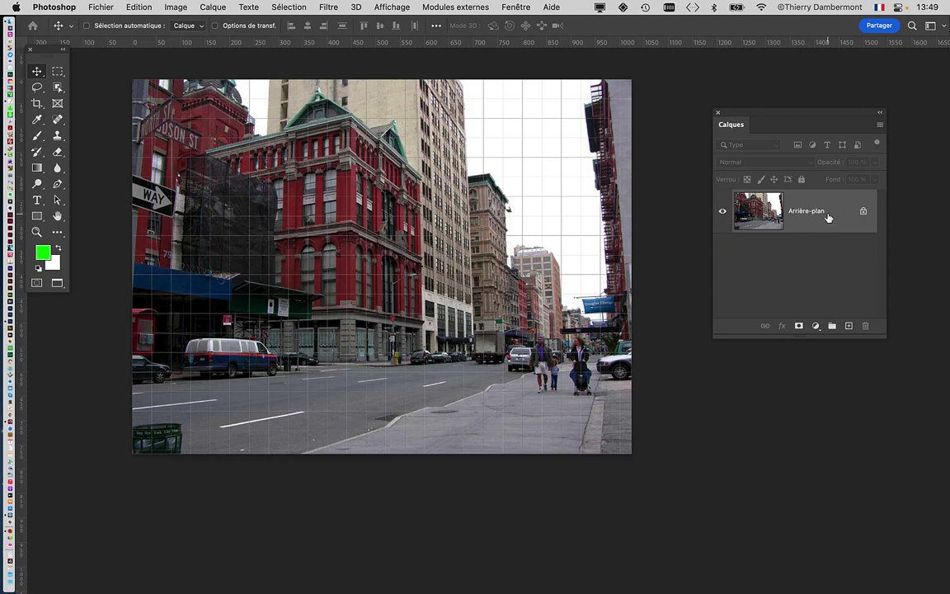
- Convert the locked Arrière-plan into an ordinary layer, keeping the proposed settings
key("super")
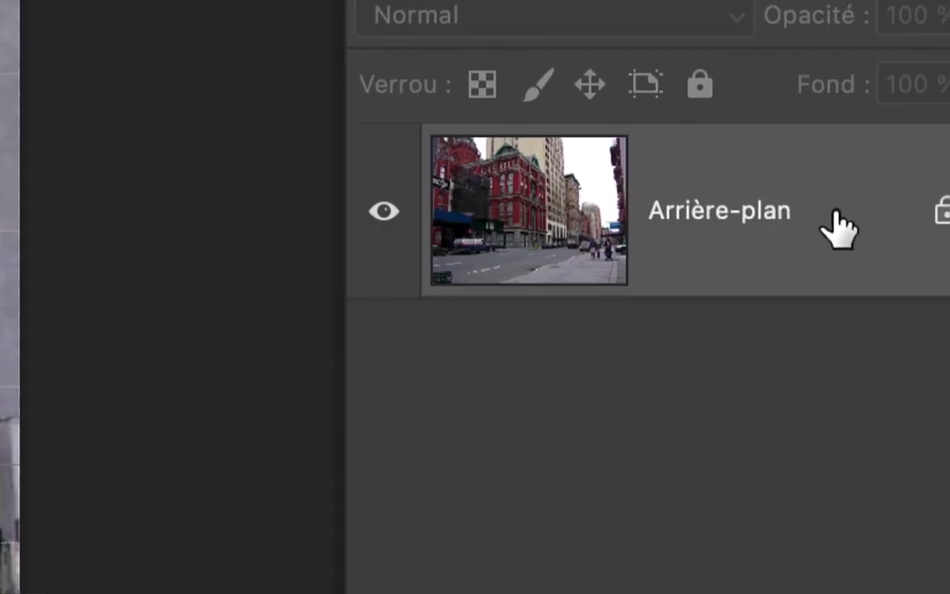
double_click(835, 212)
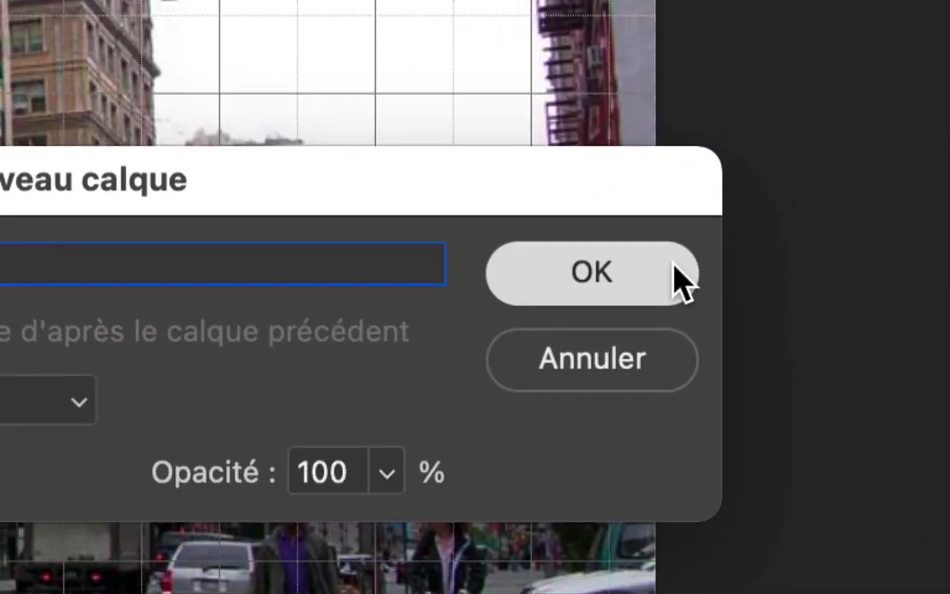
left_click(45, 495)
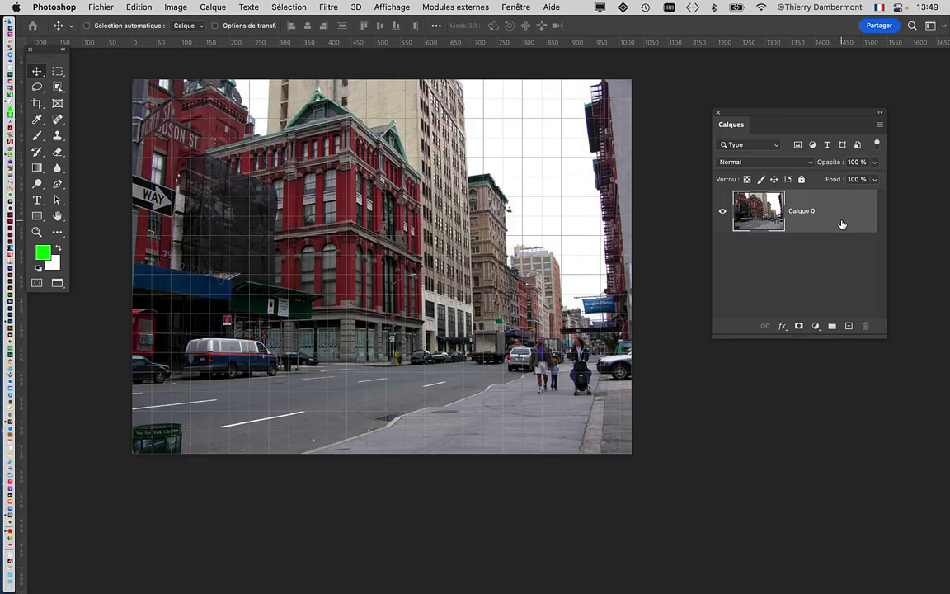
- Distort Calque 0 with free transform, pulling its upper-left corner about 40 px and its upper-right corner about 60 px outward, and apply
key("super+t")
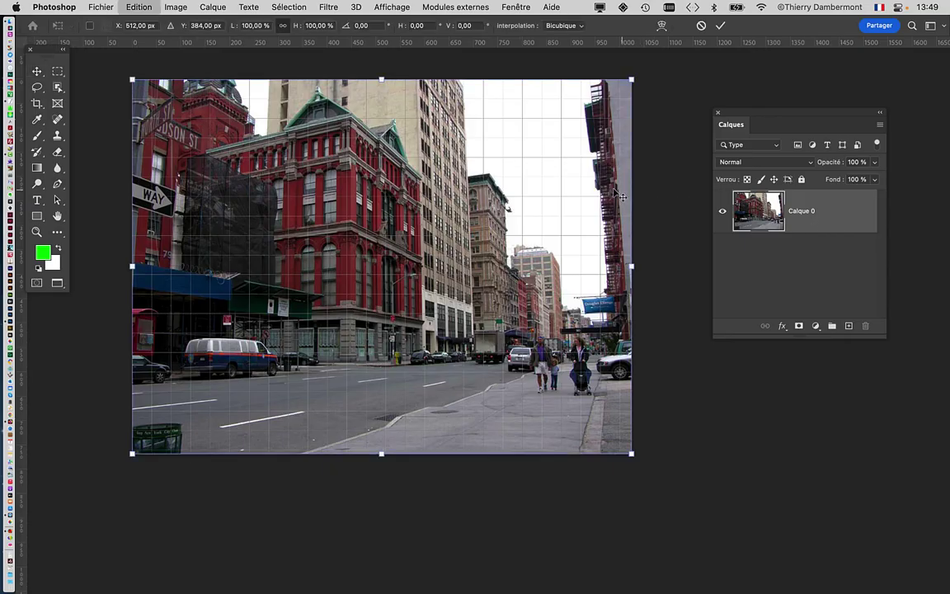
left_click_drag(632, 79, 660, 83)
left_click_drag(131, 80, 111, 78)
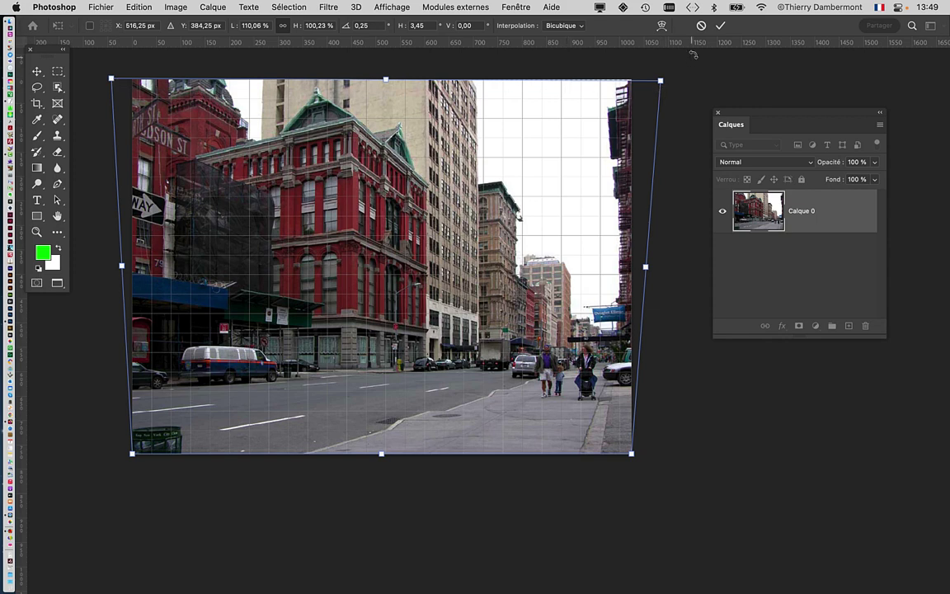
left_click(720, 25)
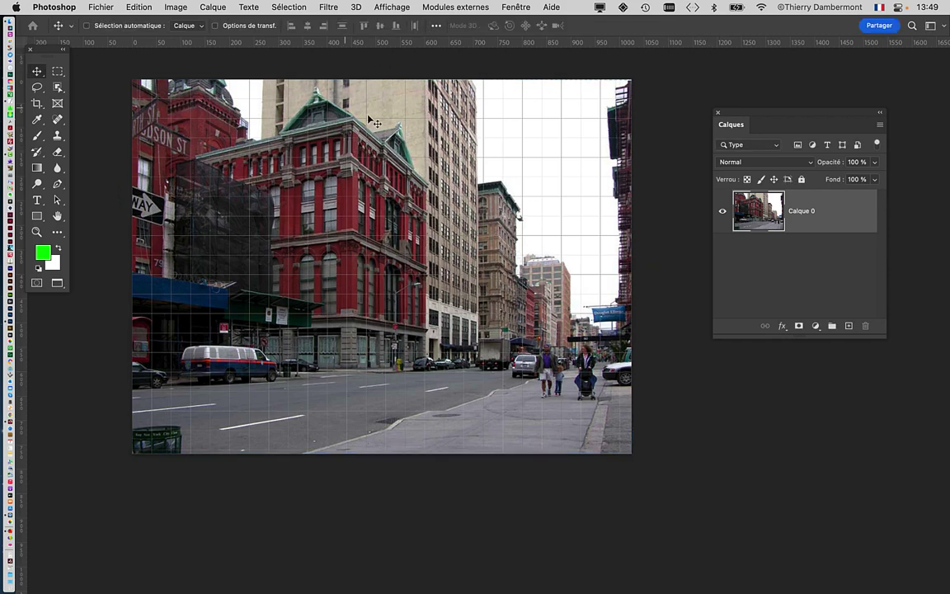
- Turn off the display of Extras to hide the grid over the corrected photo
left_click(380, 7)
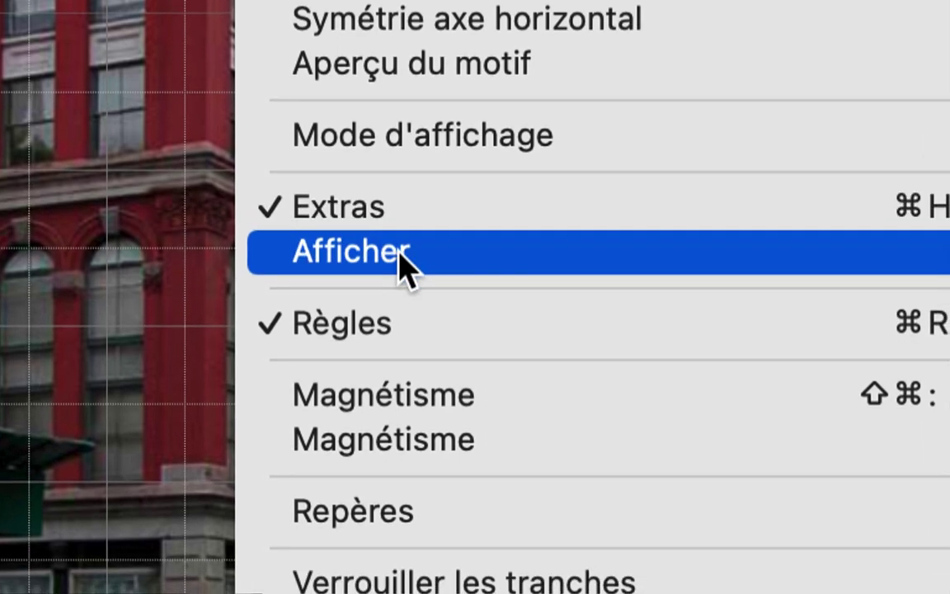
mouse_move(841, 289)
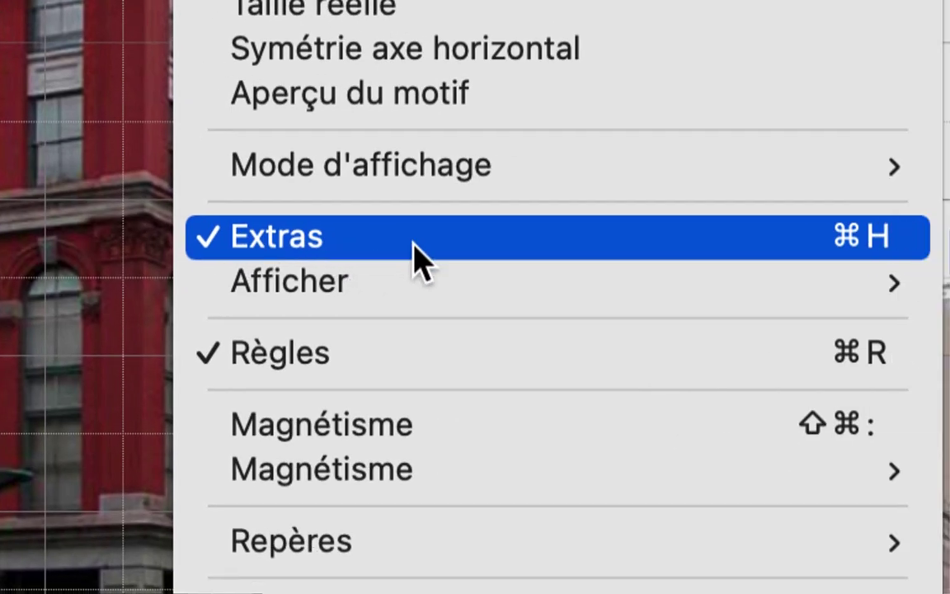
left_click(414, 243)
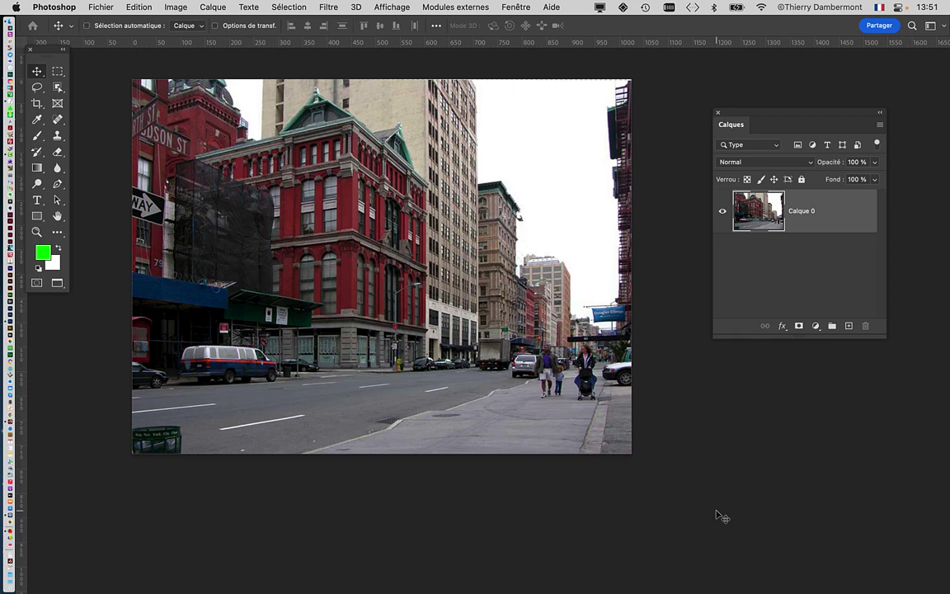
- Switch to Firefox, examine the image results for "objectif à décentrement", and return to Photoshop
key("super+Tab")
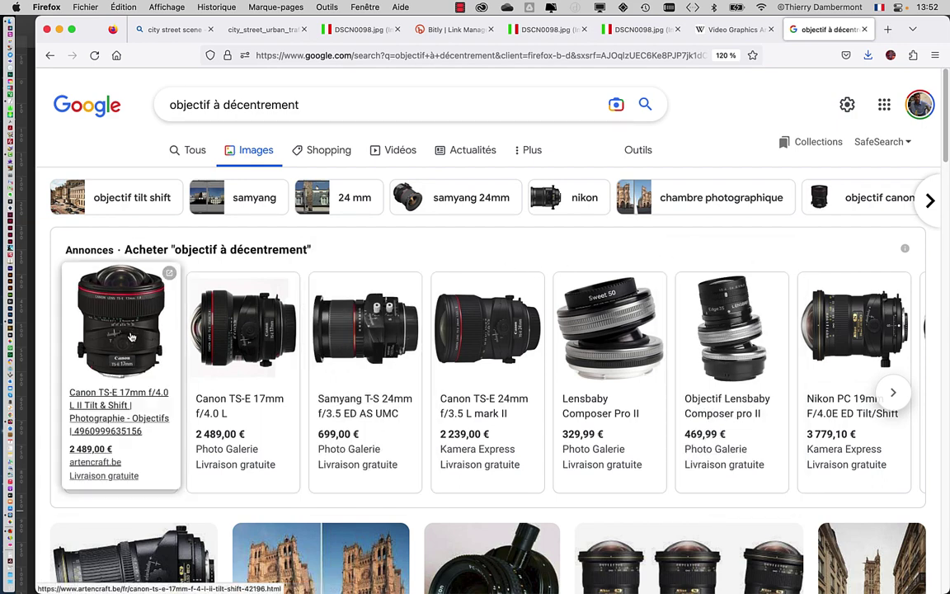
scroll(269, 345, "down", 2)
scroll(268, 346, "down", 6)
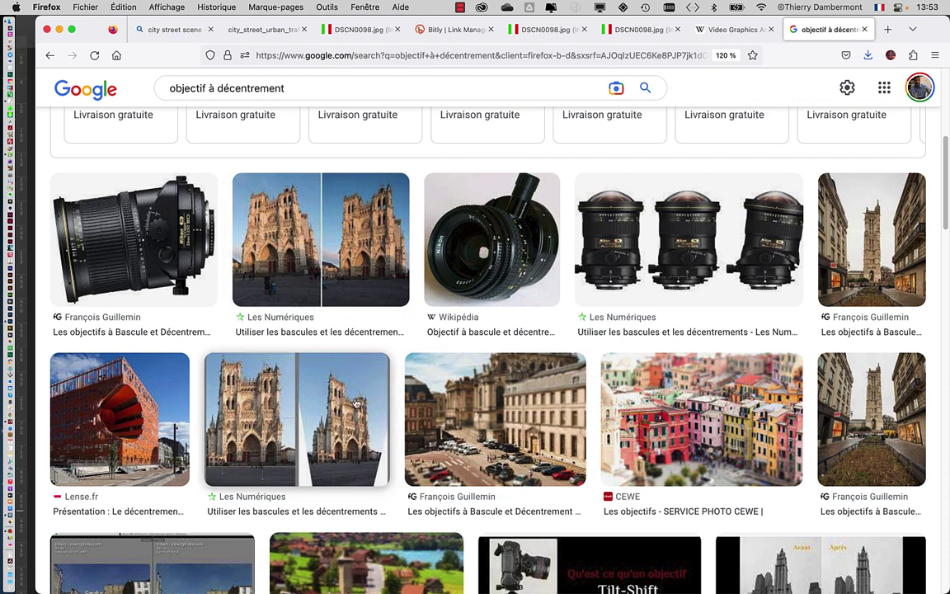
scroll(290, 420, "down", 5)
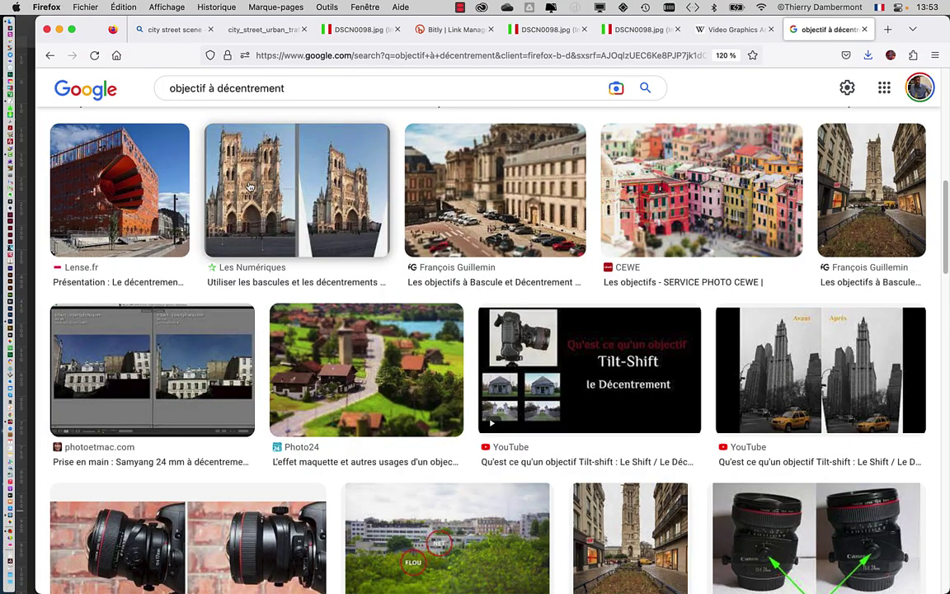
left_click(58, 28)
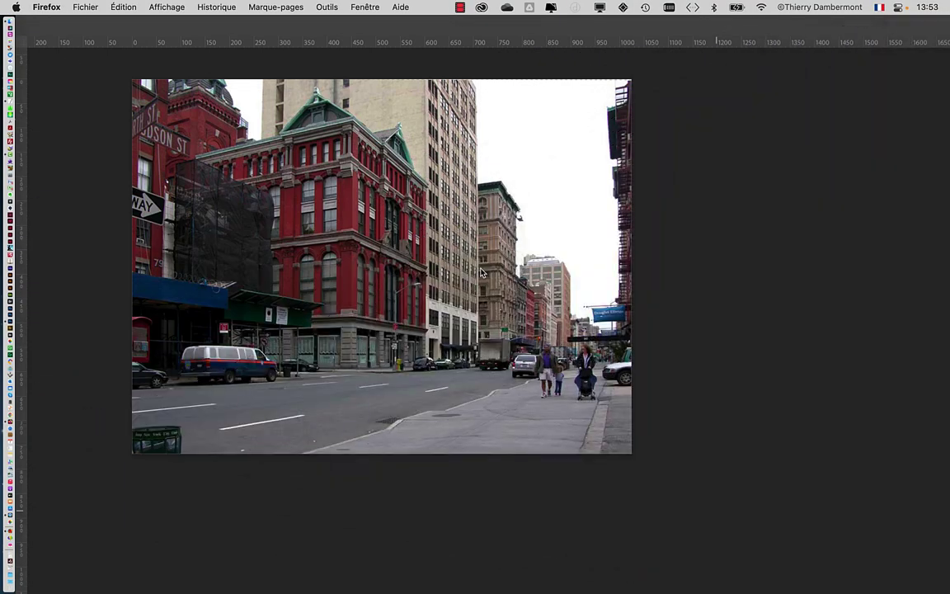
left_click(655, 334)
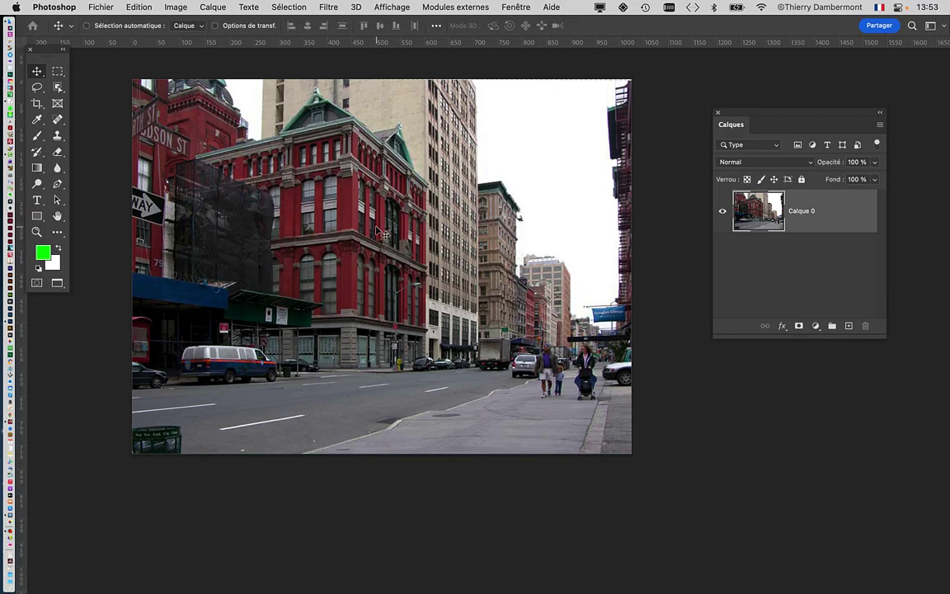
- Save the corrected photo as DSCN0098-02.psd in Photoshop format in the 04 docs JOUR 2 APRES-MIDI folder
left_click(99, 7)
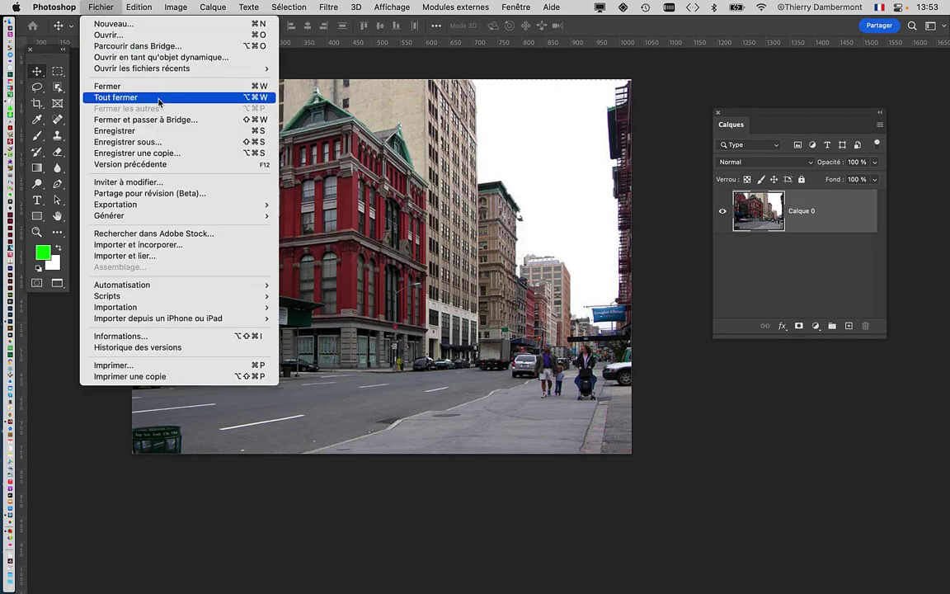
left_click(371, 196)
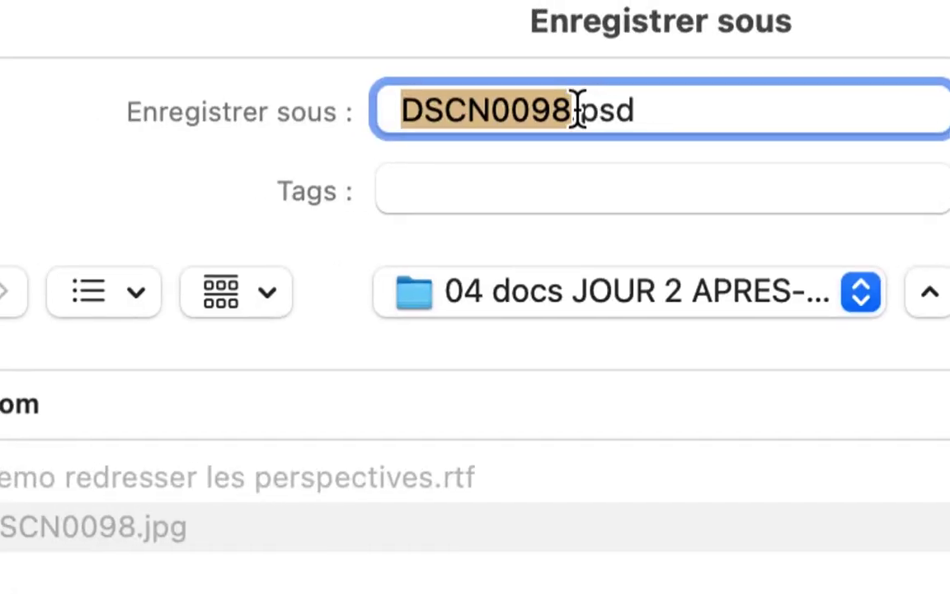
left_click(576, 109)
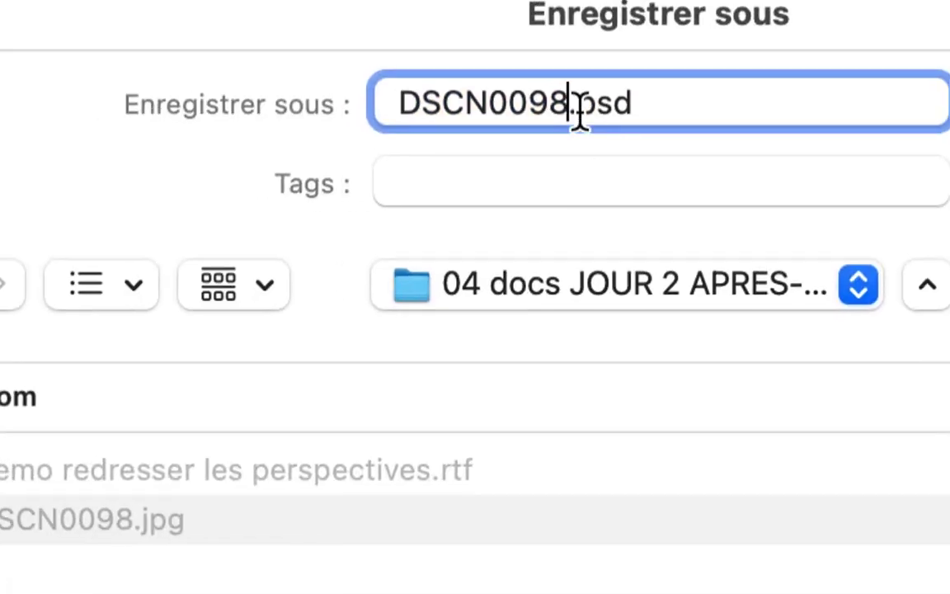
type("-02")
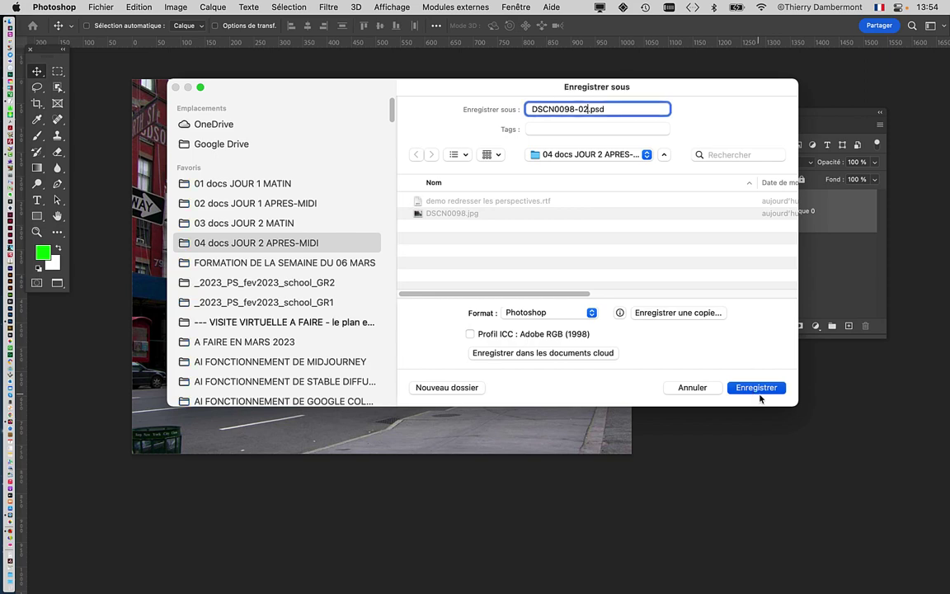
left_click(756, 387)
left_click(674, 265)
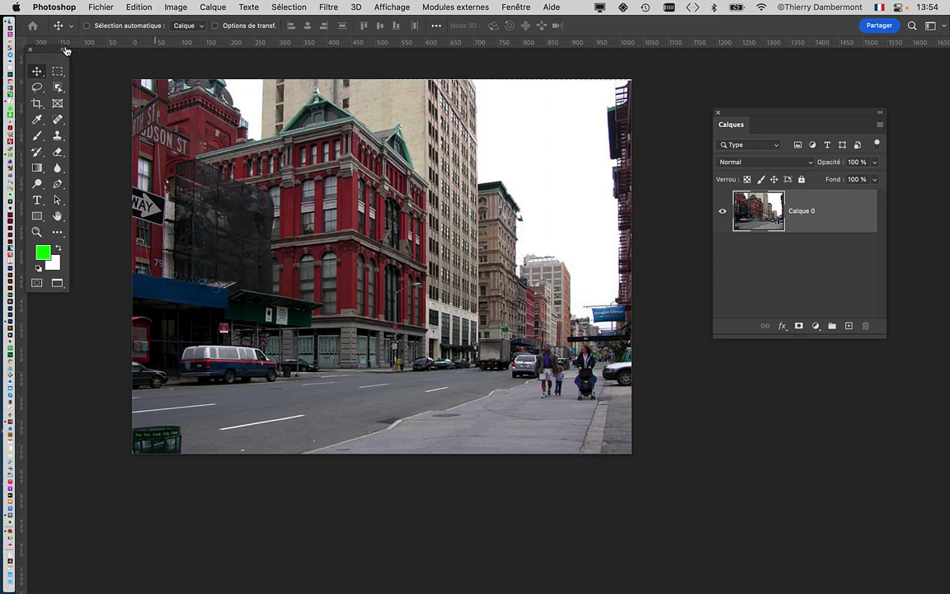
- Shift the tools panel closer to the photo and activate the Correction de perspective par recadrage tool
left_click_drag(52, 51, 86, 99)
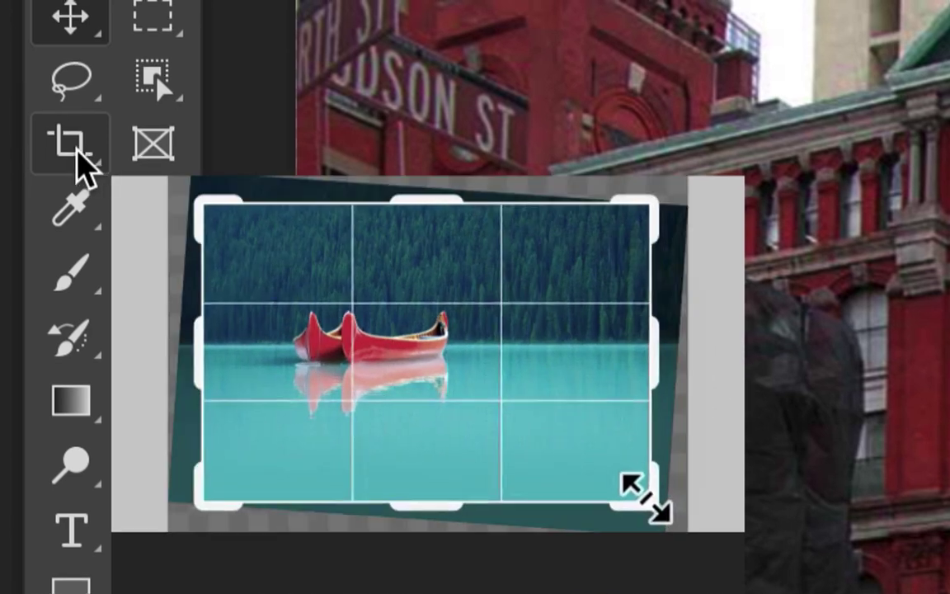
left_click(78, 155)
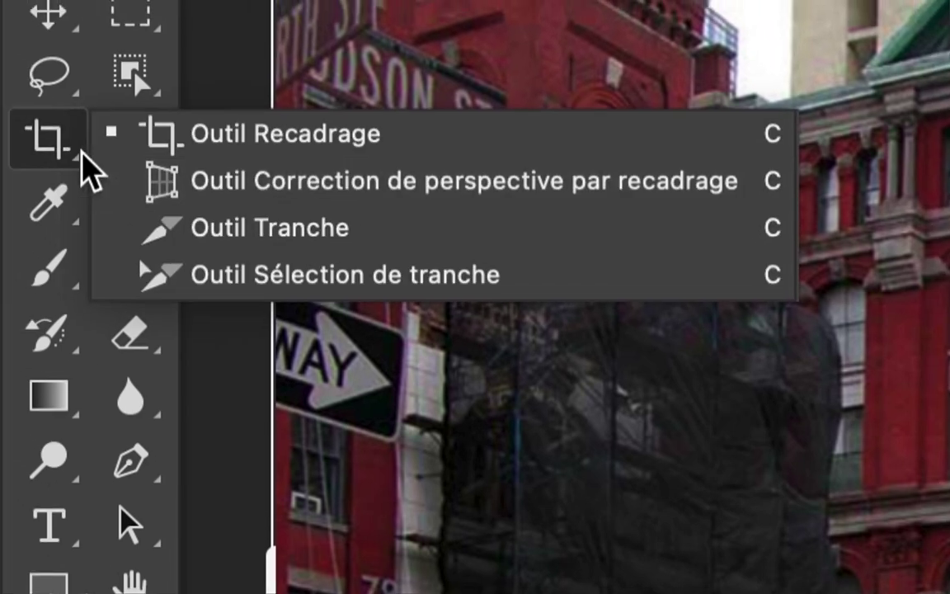
left_click(31, 134)
left_click(78, 154)
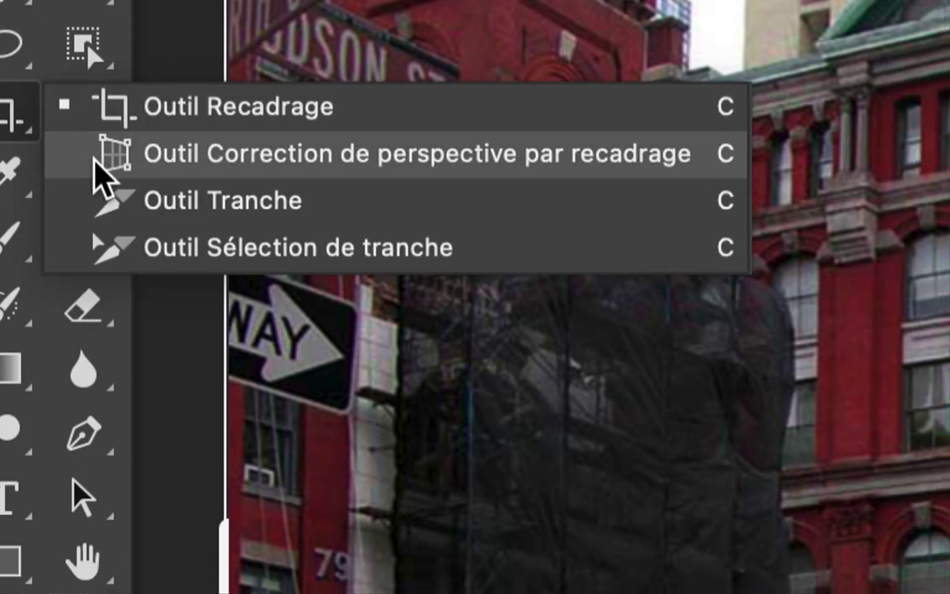
left_click(94, 162)
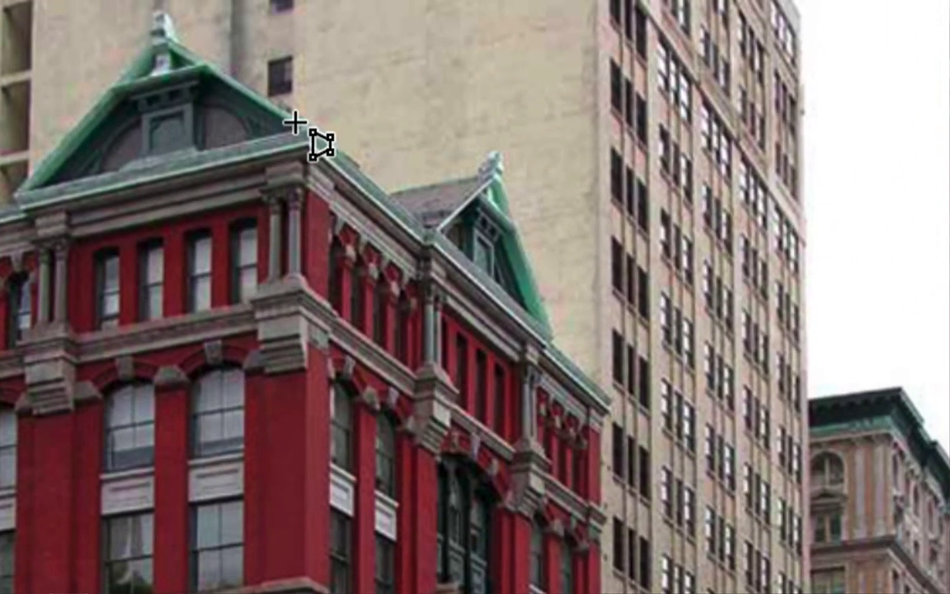
- Outline the right-hand facade of the red building with a four-corner perspective crop, from its roofline down to the street
left_click(306, 74)
left_click(409, 171)
left_click(620, 350)
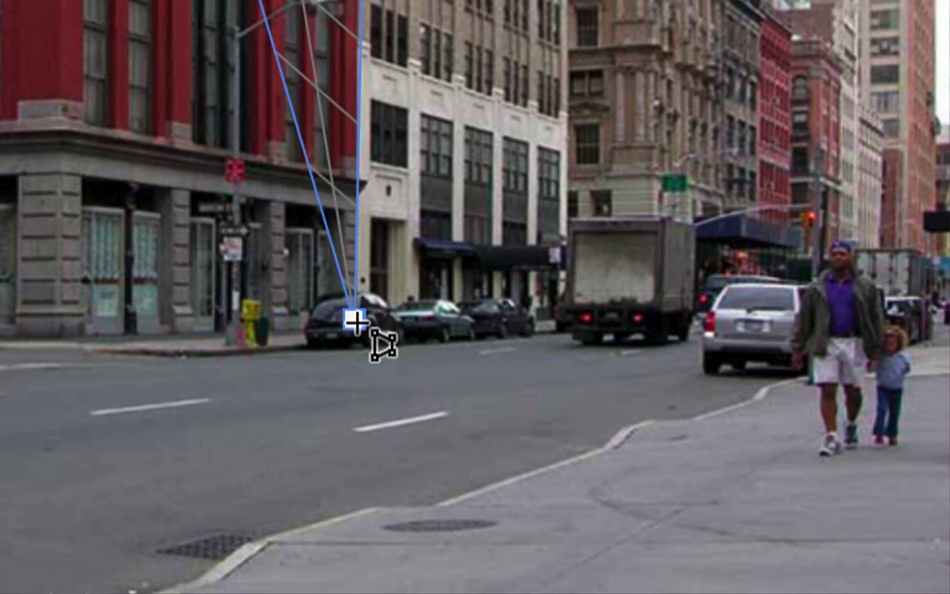
left_click(355, 319)
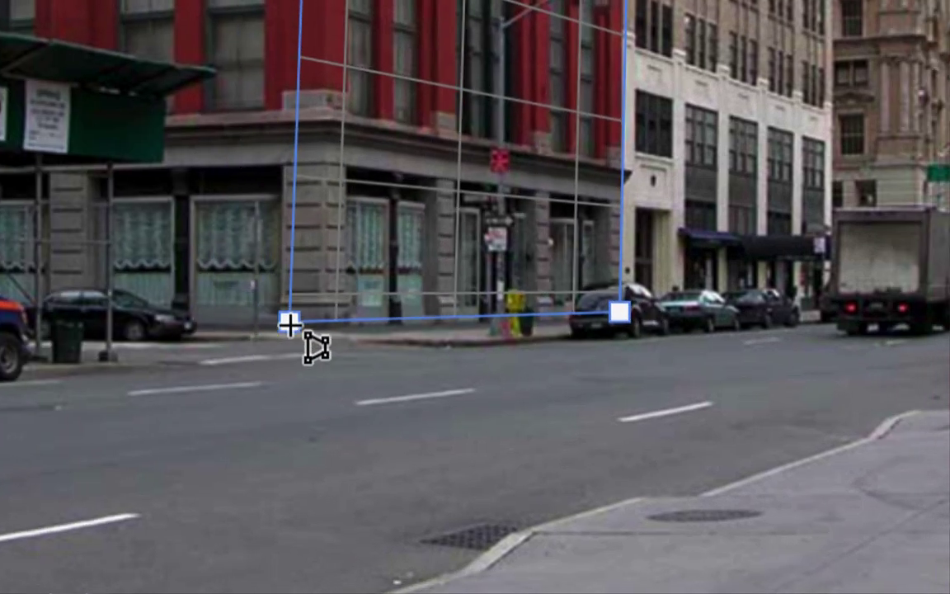
left_click(290, 325)
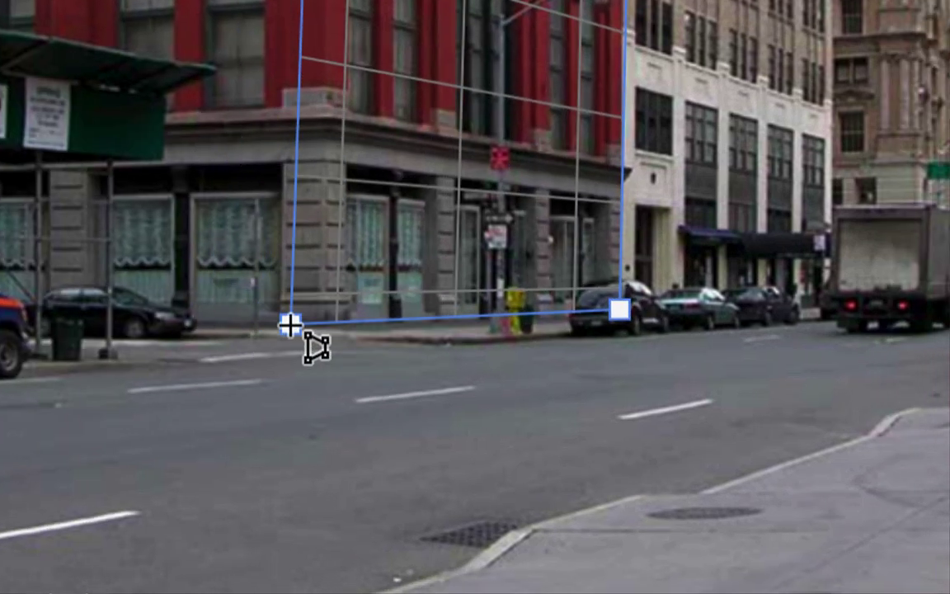
left_click(350, 373)
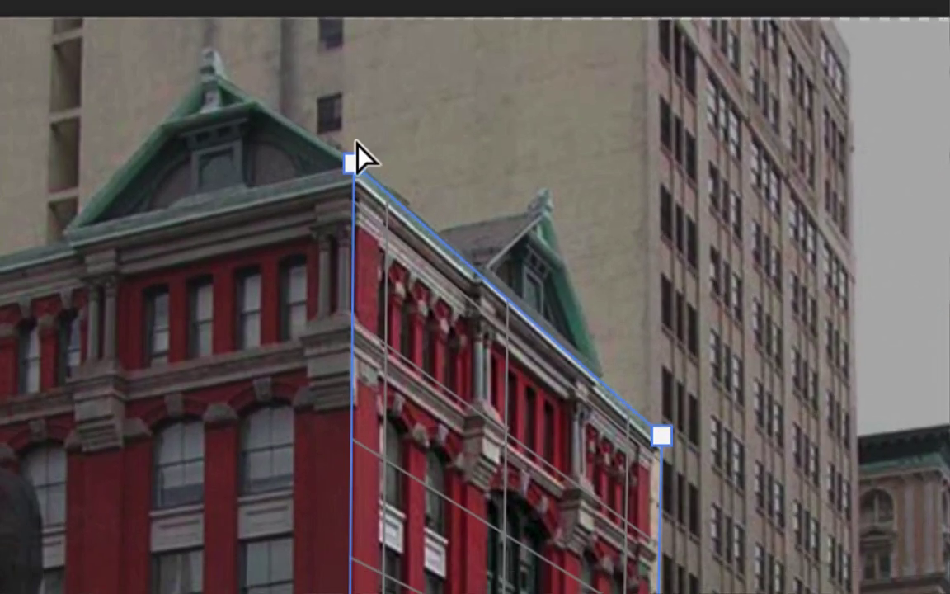
- Fine-tune the four corners of the perspective crop so its edges follow the verticals of the red facade
mouse_move(356, 142)
left_mouse_down()
mouse_move(367, 155)
mouse_move(356, 145)
left_mouse_up()
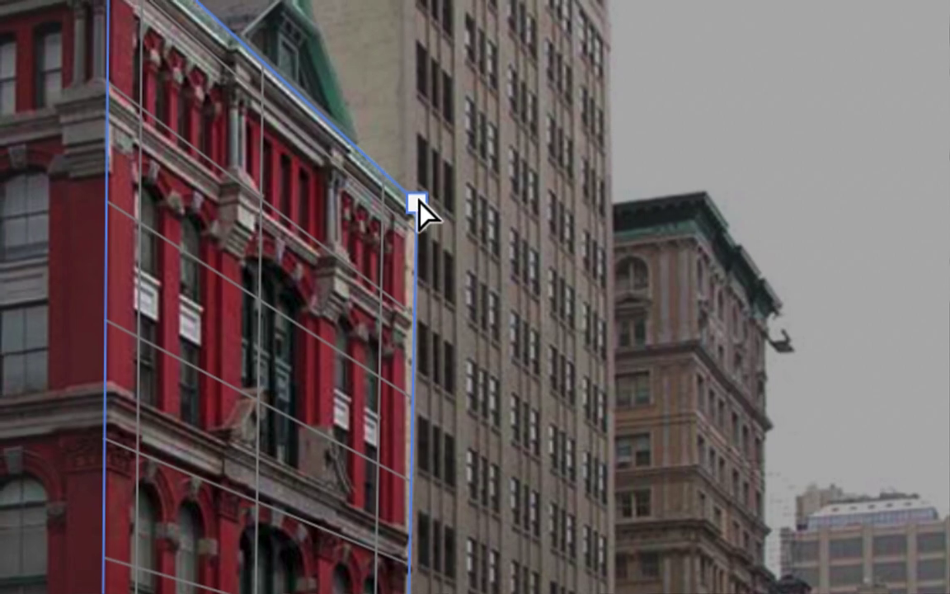
mouse_move(419, 203)
left_mouse_down()
mouse_move(430, 197)
mouse_move(416, 201)
left_mouse_up()
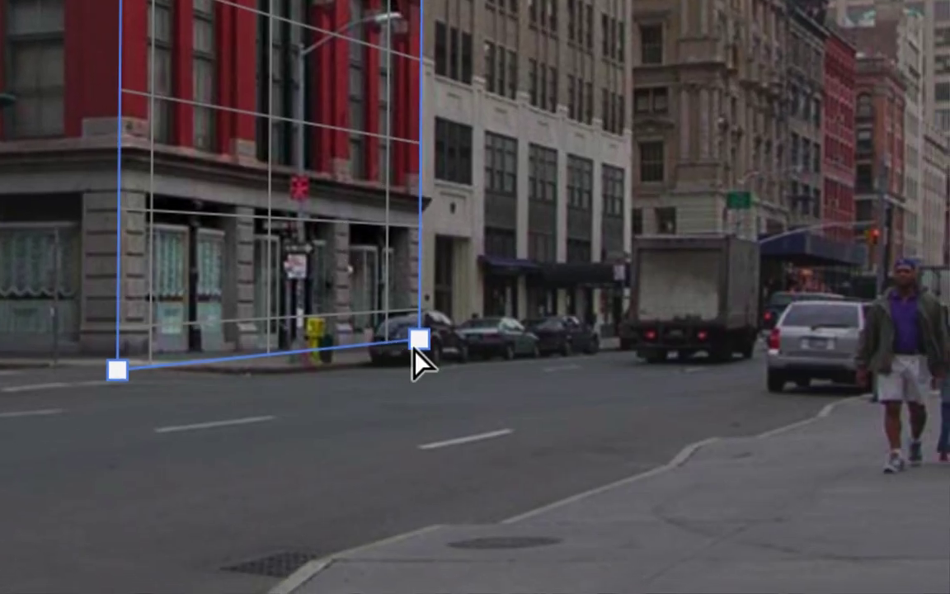
left_click_drag(415, 346, 416, 346)
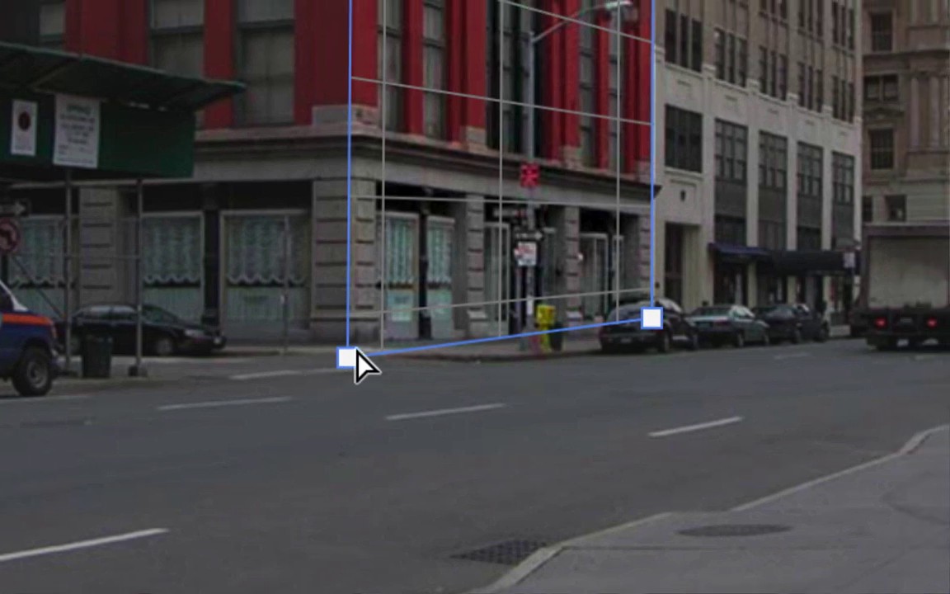
left_click_drag(356, 351, 357, 354)
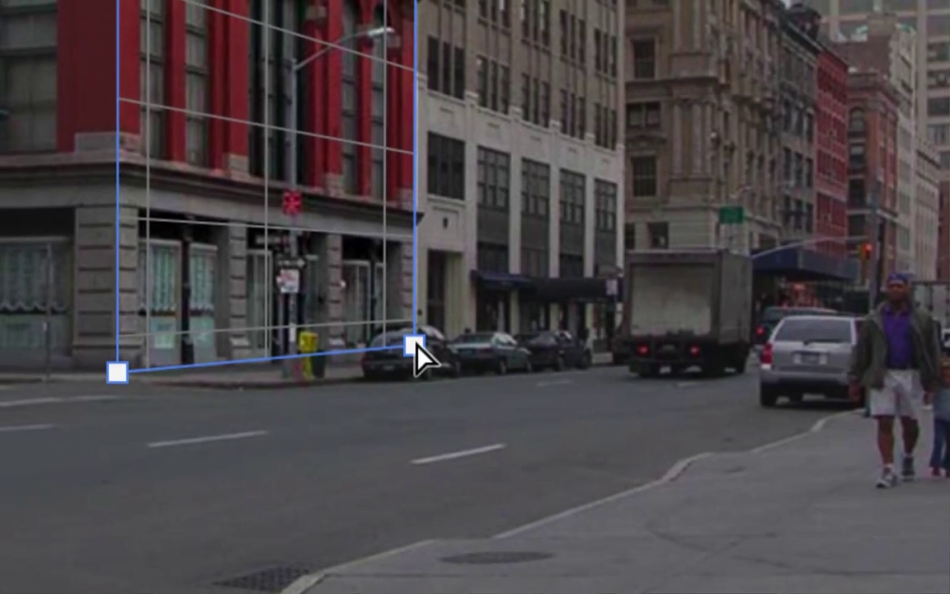
left_click_drag(654, 321, 653, 332)
left_click_drag(416, 347, 415, 344)
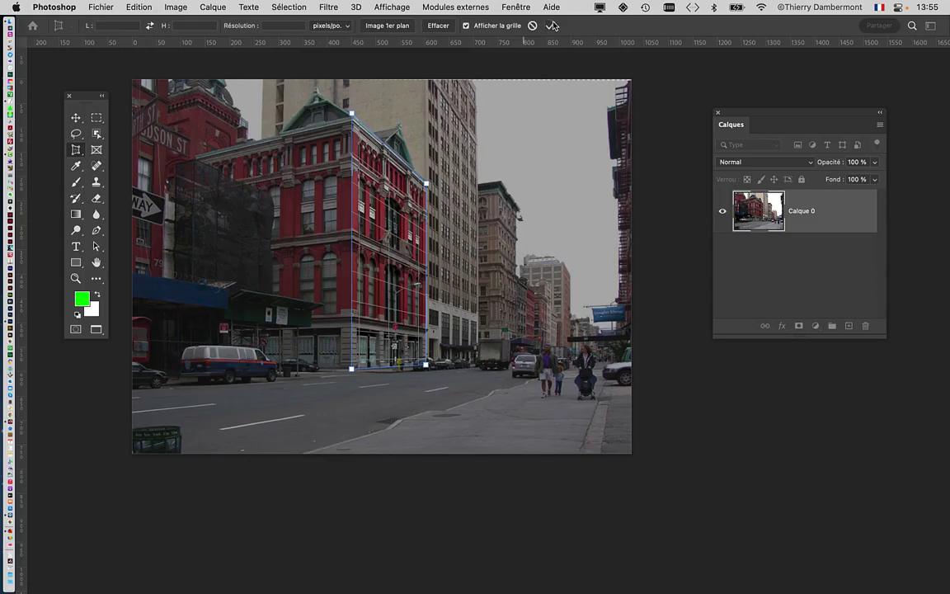
- Apply the perspective crop and inspect the straightened facade up close and as a whole
left_click(553, 25)
scroll(517, 304, "up", 5)
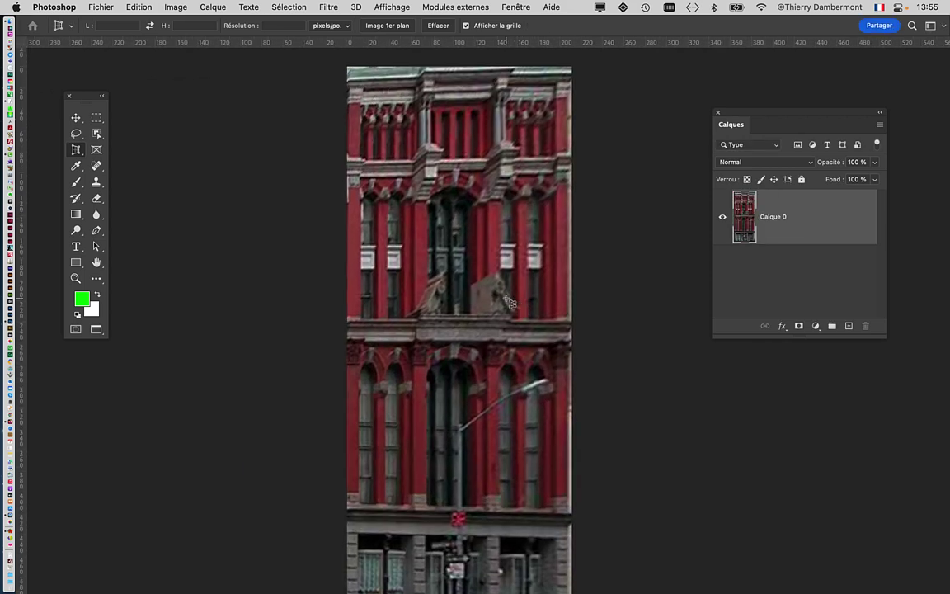
scroll(511, 304, "down", 3)
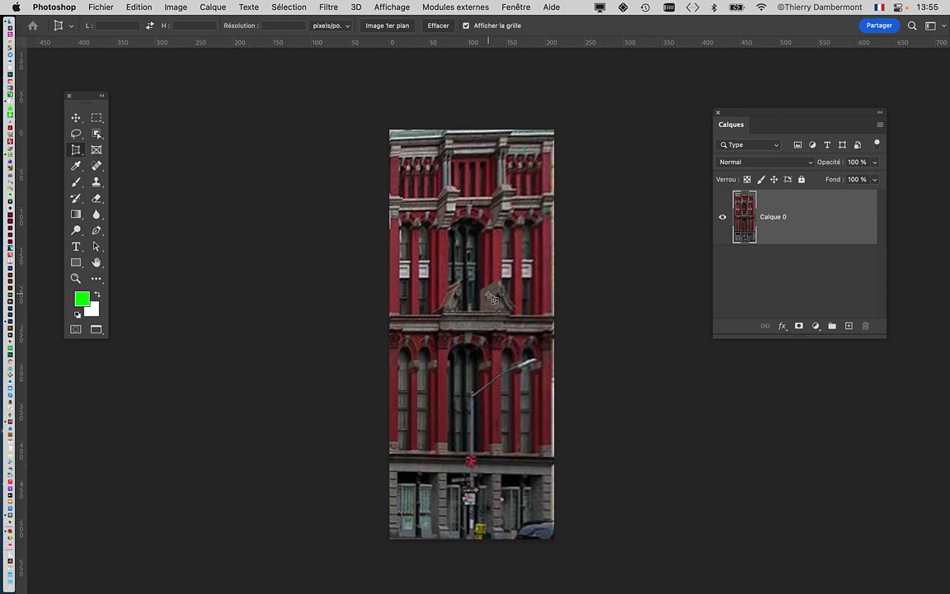
scroll(489, 299, "up", 3)
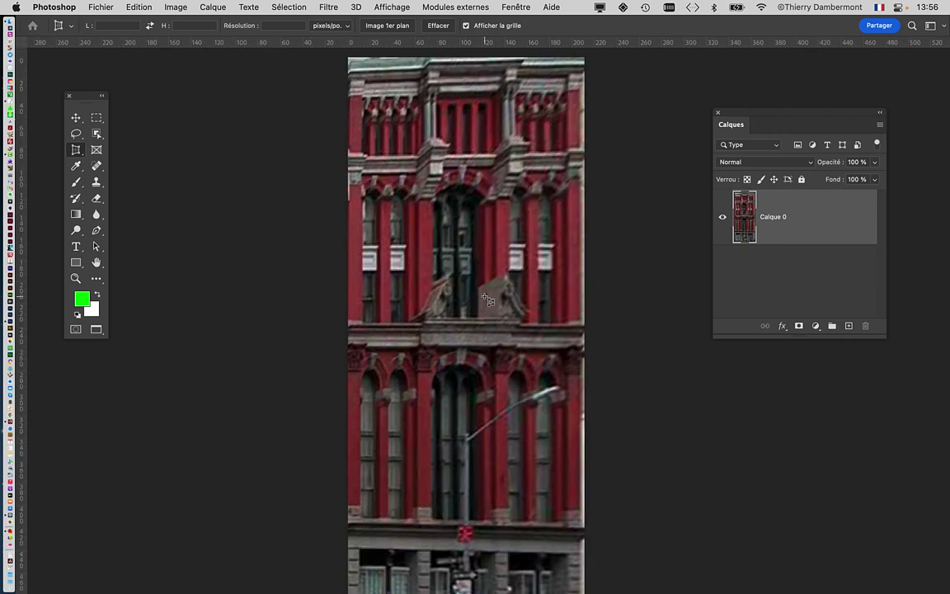
scroll(567, 411, "down", 3)
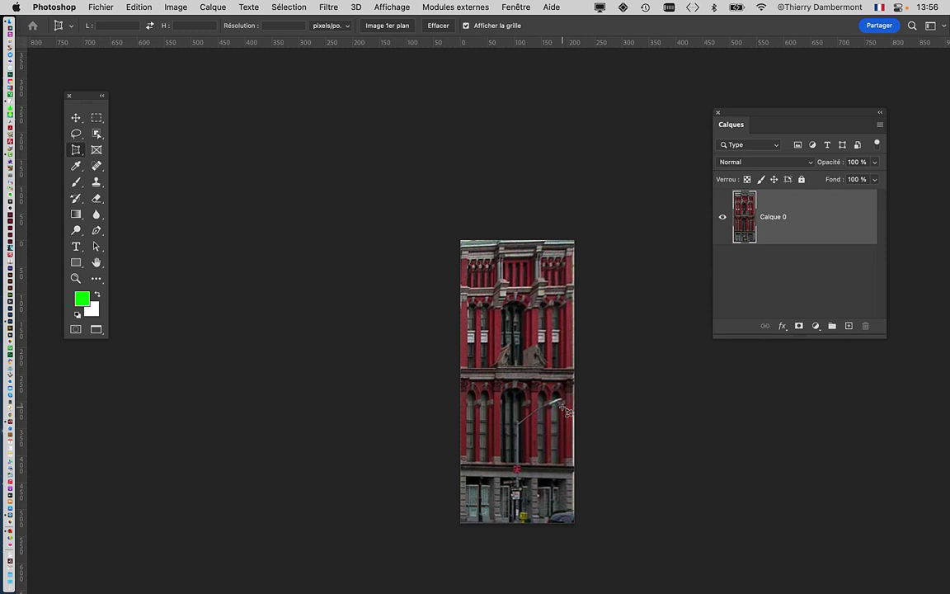
scroll(443, 304, "up", 3)
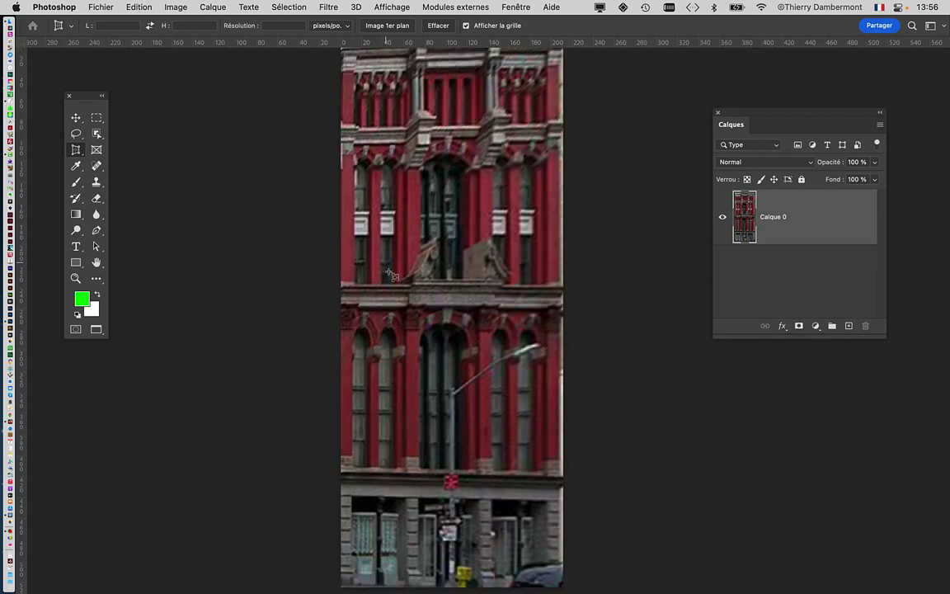
scroll(371, 256, "down", 1)
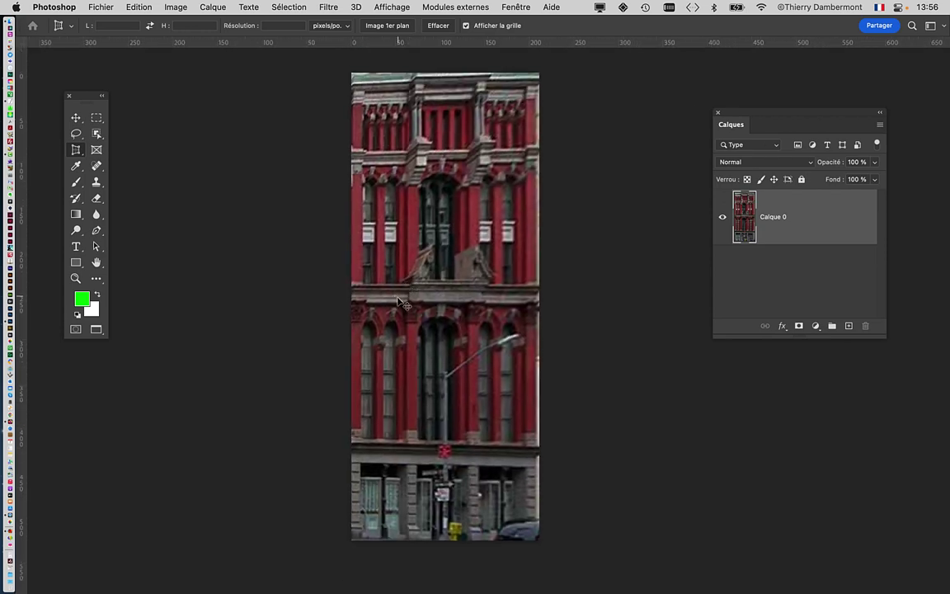
- Quit Photoshop without saving the changes to DSCN0098-02.psd
key("super+q")
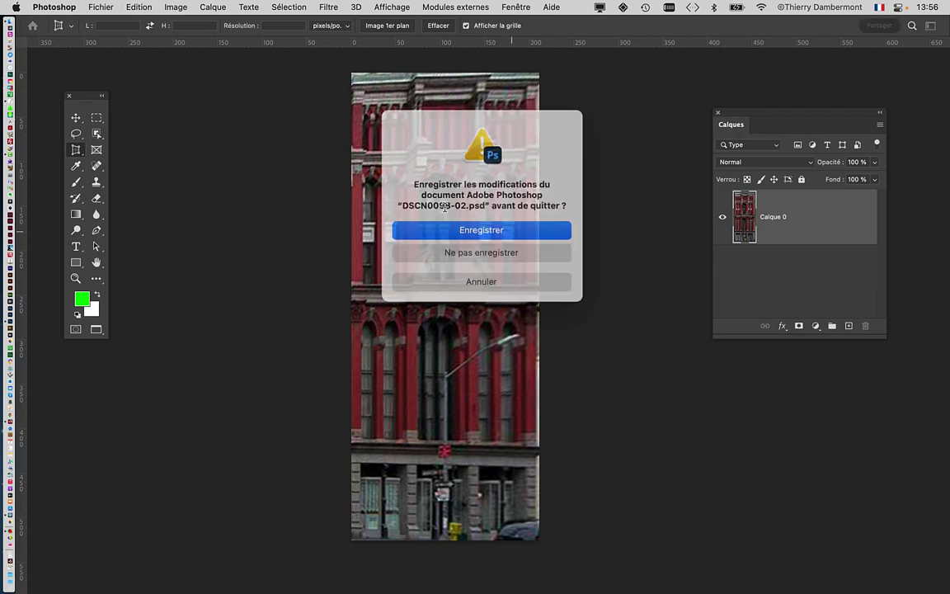
left_click(452, 253)
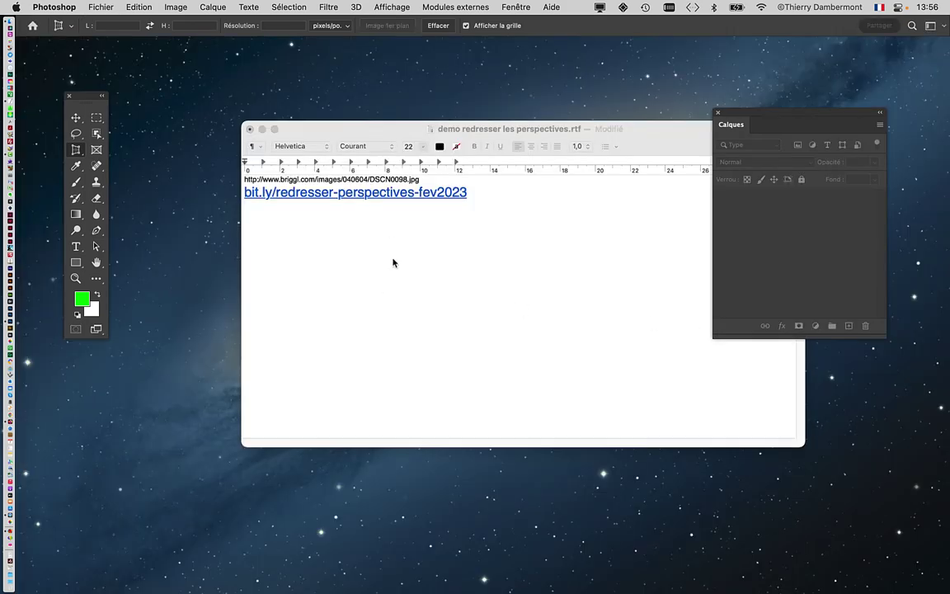